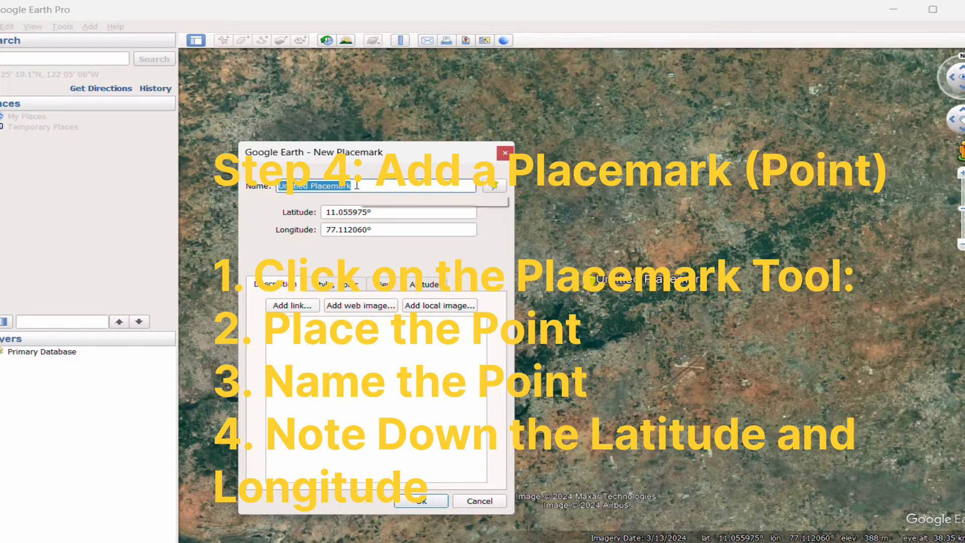
- Name the new placemark 1 and place it in the northwest of the imagery, at about 11.17° latitude, 76.95° longitude
text(1)
drag(426, 152, 442, 217)
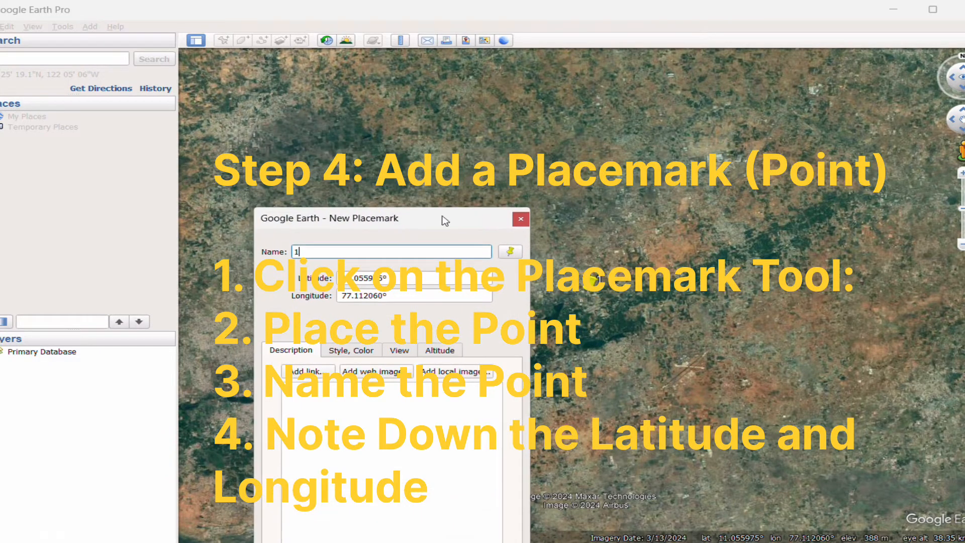
drag(602, 302, 254, 113)
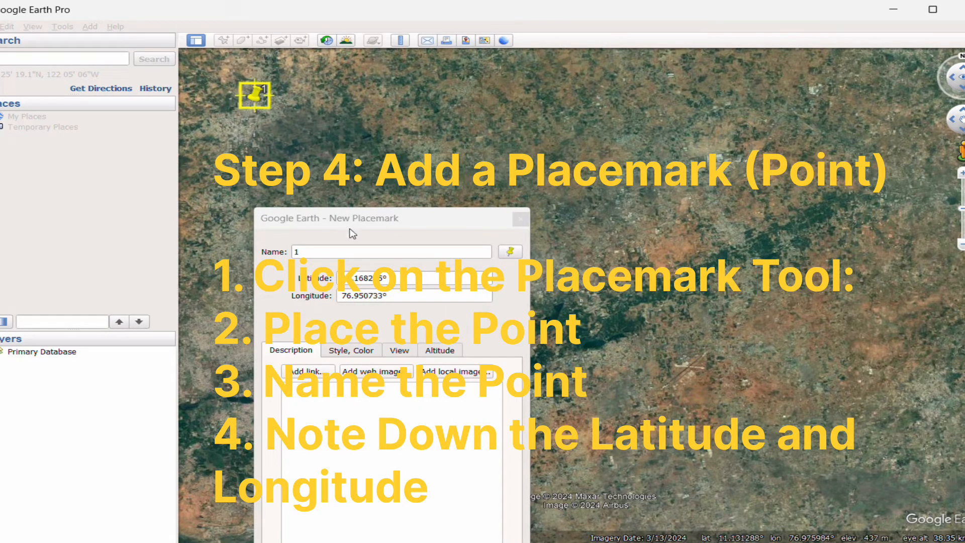
drag(374, 219, 556, 109)
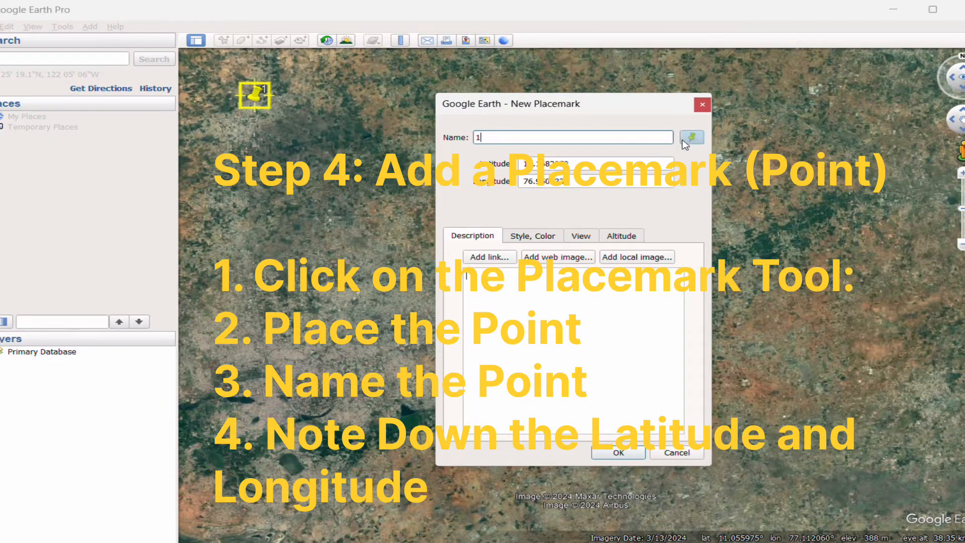
- Change placemark 1's icon to the placemark circle with a centre dot and save the placemark
click(685, 142)
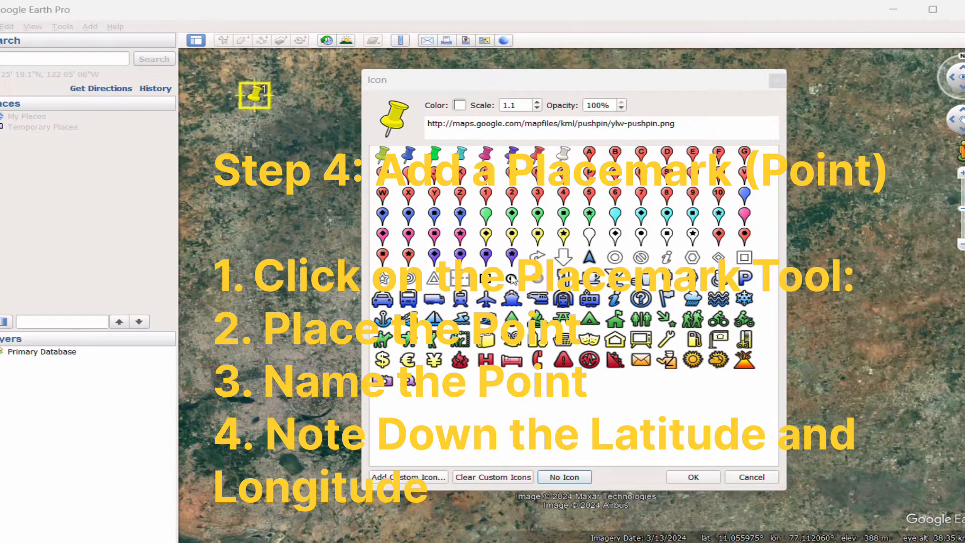
click(510, 278)
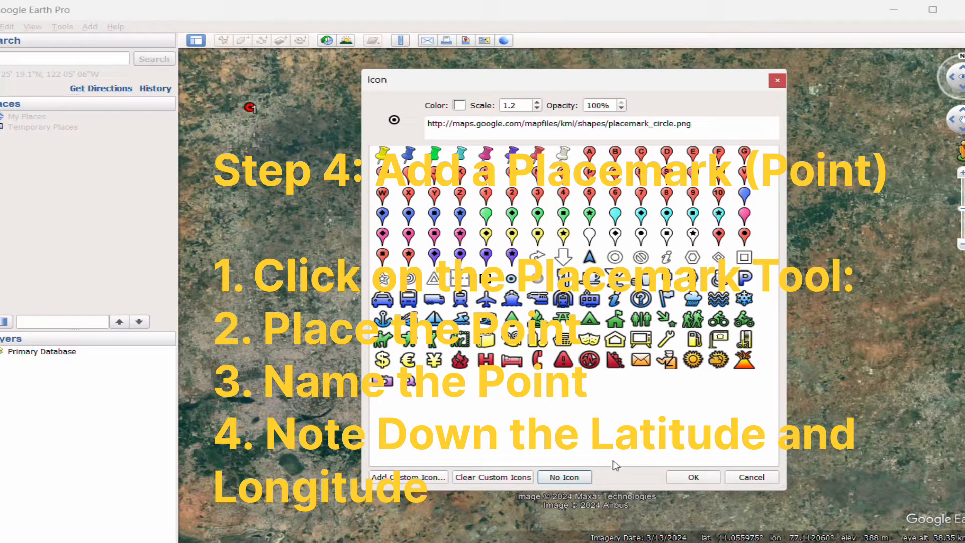
click(683, 477)
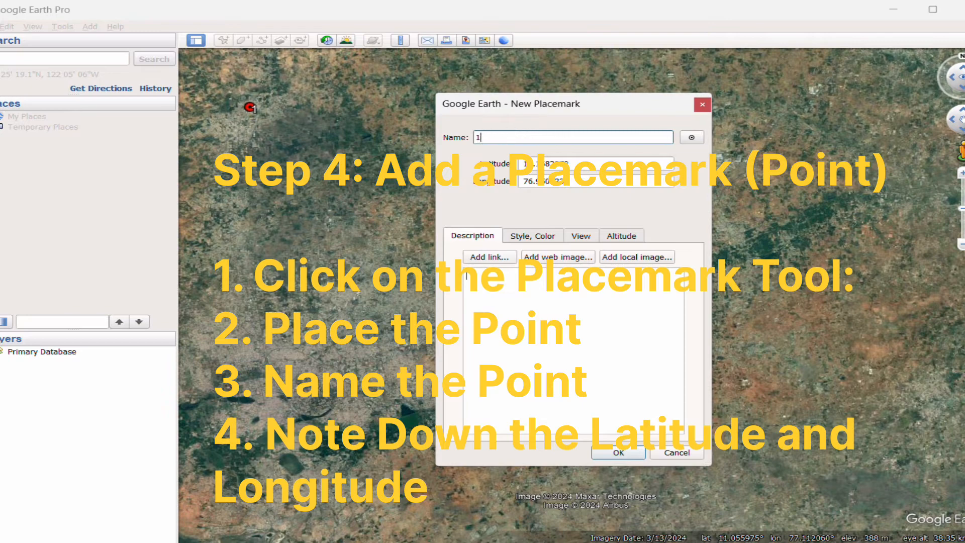
click(621, 452)
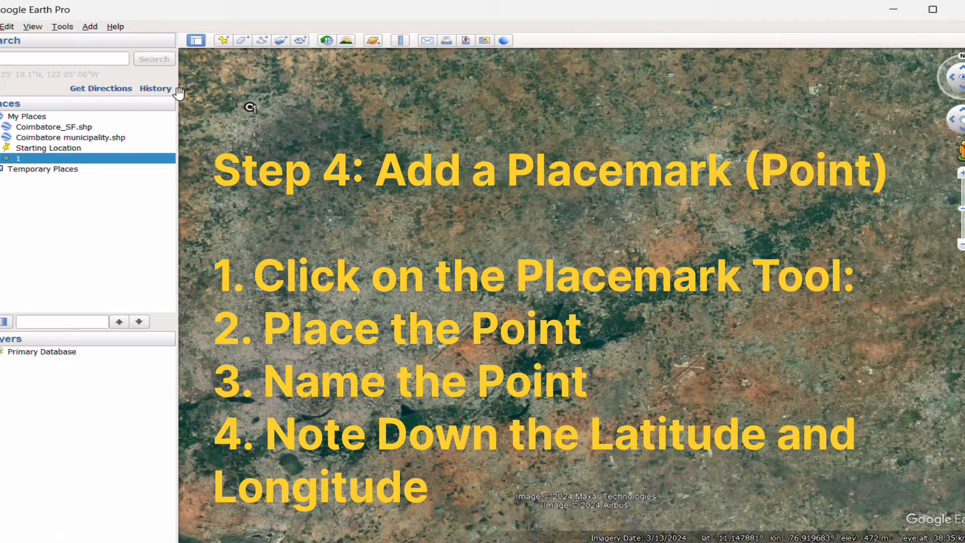
- Add a placemark named 2 in the northeast of the imagery, at about 11.16° latitude, 77.26° longitude
click(224, 40)
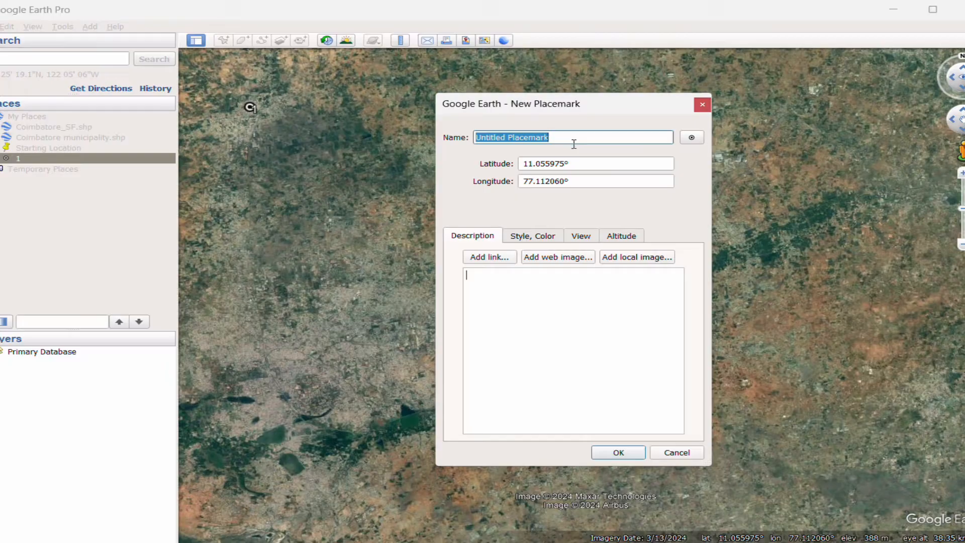
text(2)
drag(560, 107, 385, 197)
drag(588, 298, 886, 113)
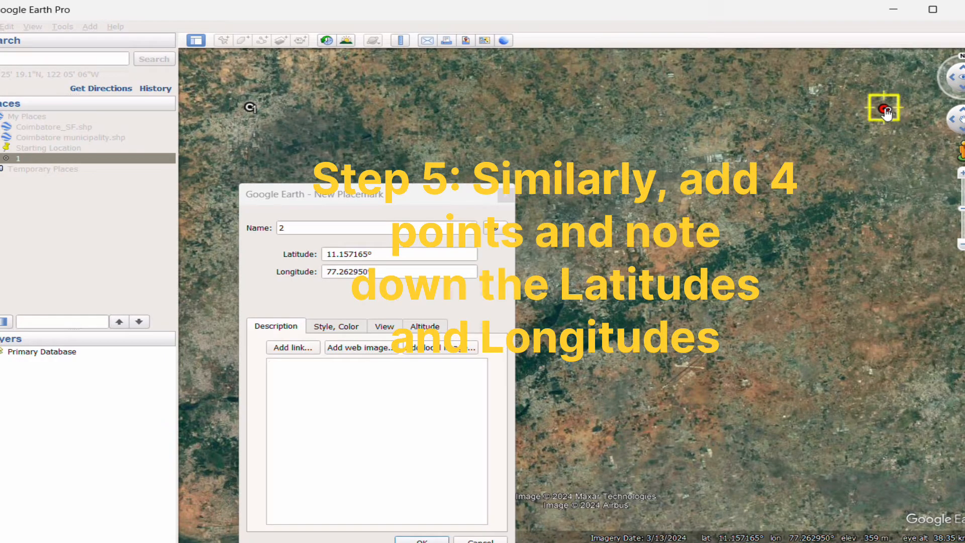
drag(411, 195, 403, 117)
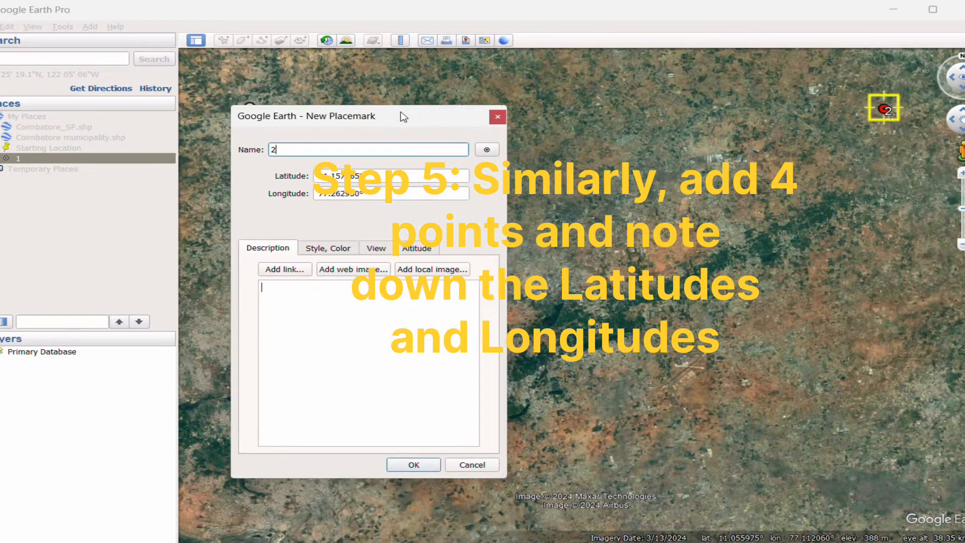
click(411, 465)
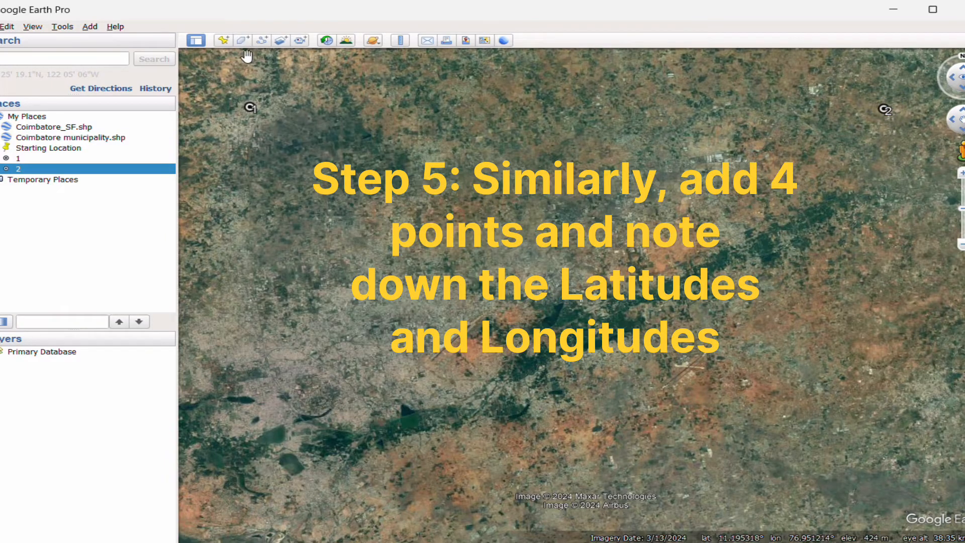
- Add a placemark named 3 in the southeast of the imagery, at about 10.95° latitude, 77.26° longitude
click(223, 40)
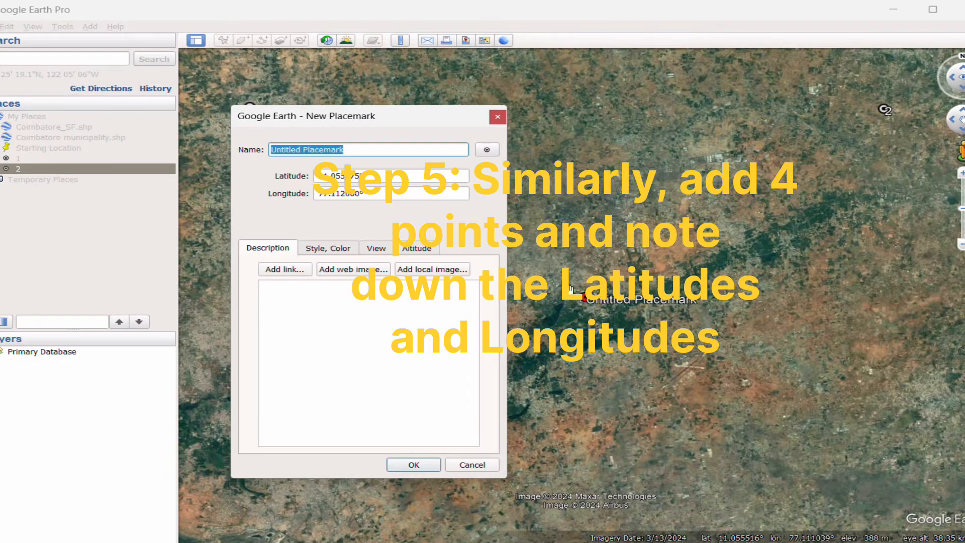
text(3)
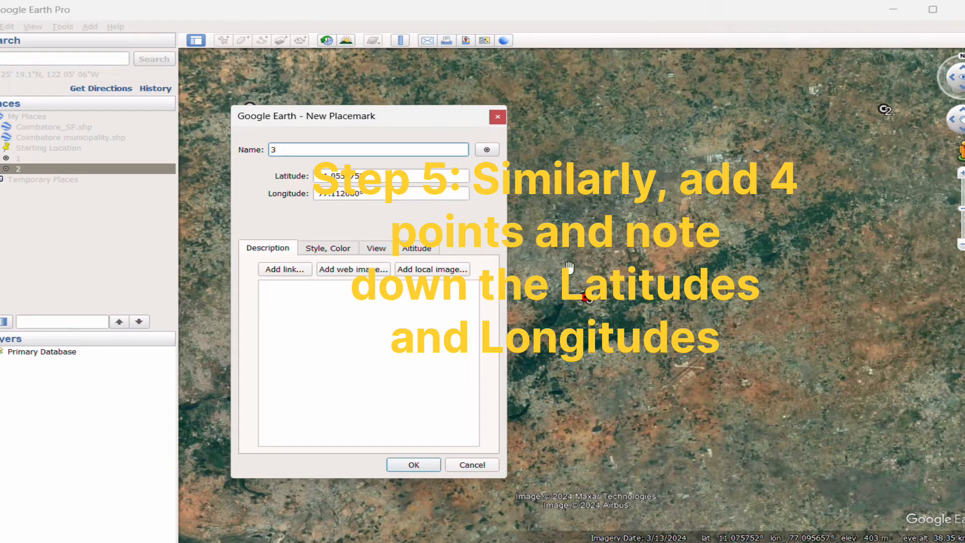
drag(583, 299, 904, 487)
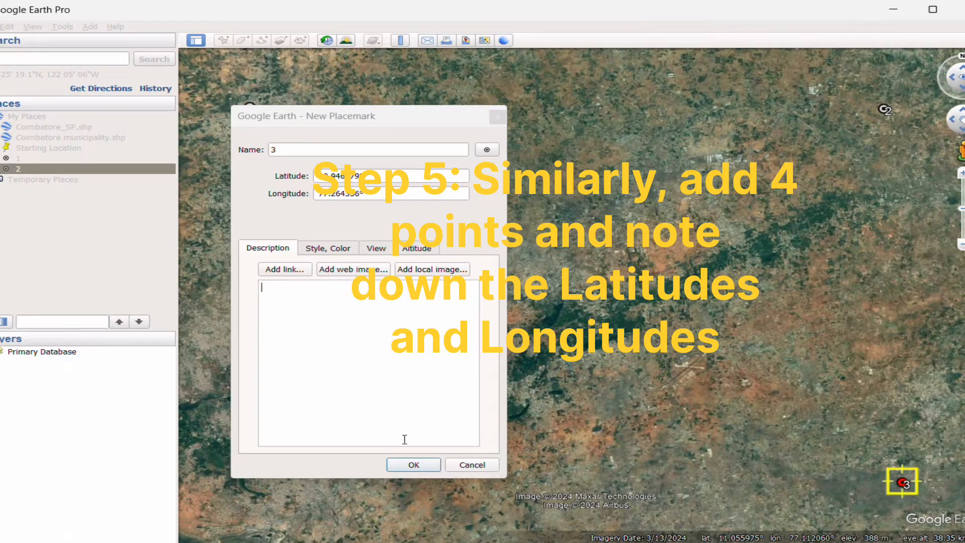
click(413, 464)
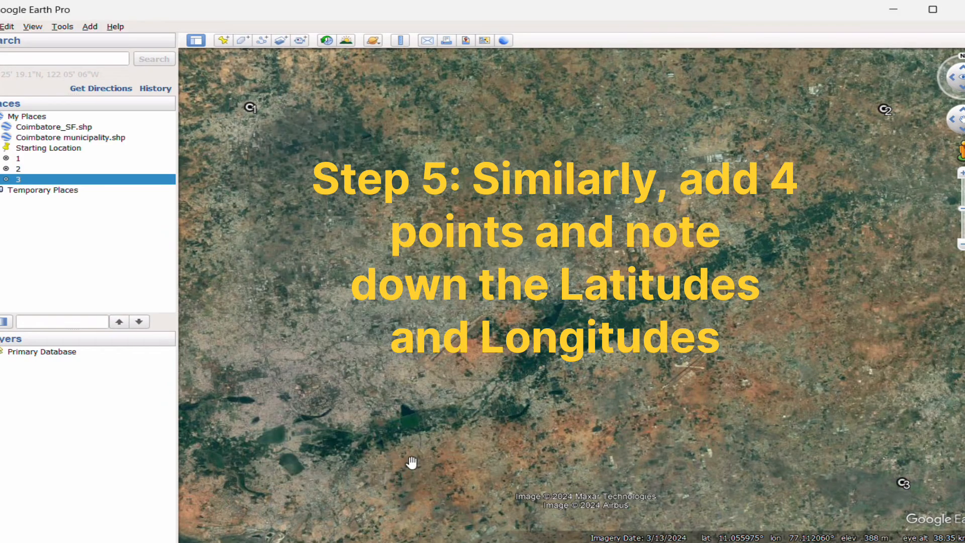
- Add a placemark named 4 in the southwest of the imagery, at about 10.95° latitude, 76.96° longitude
click(223, 41)
drag(383, 116, 766, 120)
drag(576, 296, 276, 495)
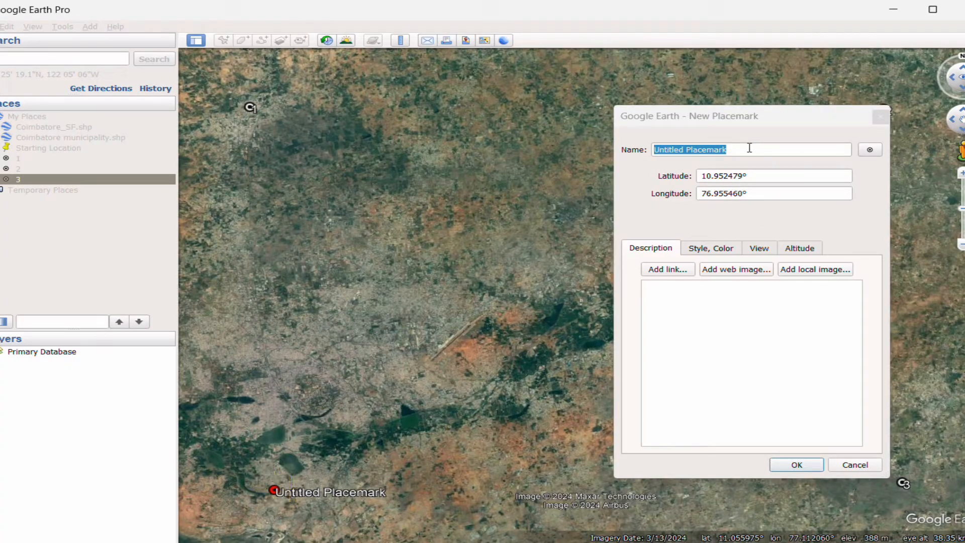
drag(738, 153, 631, 160)
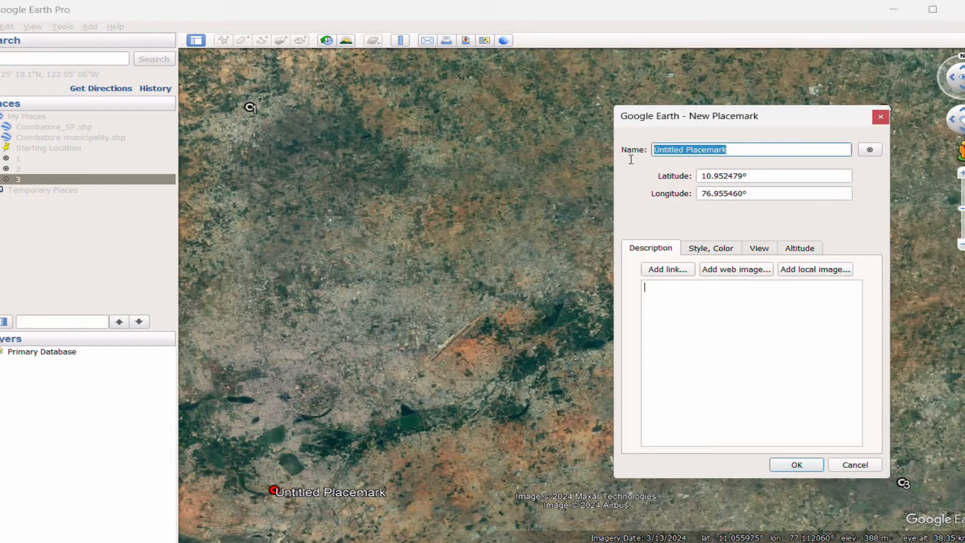
text(4)
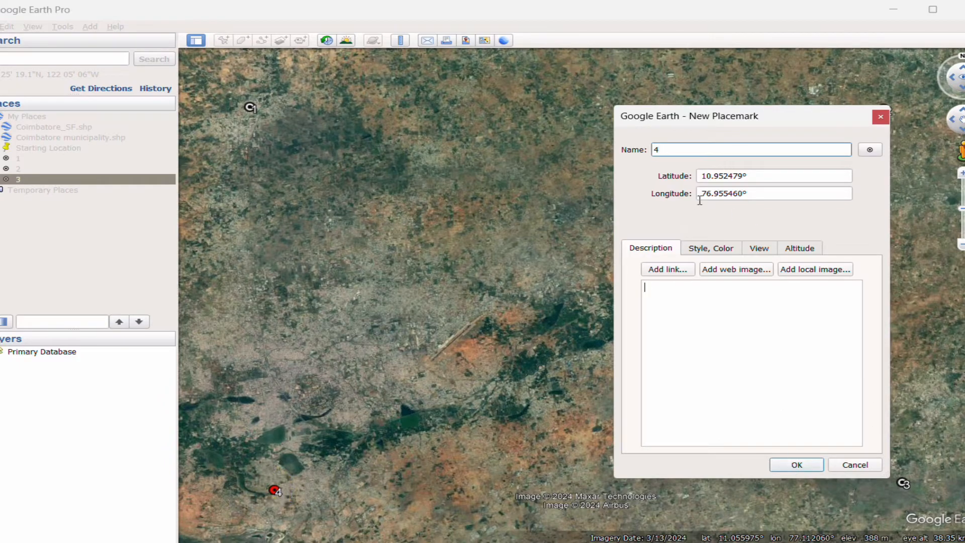
click(795, 467)
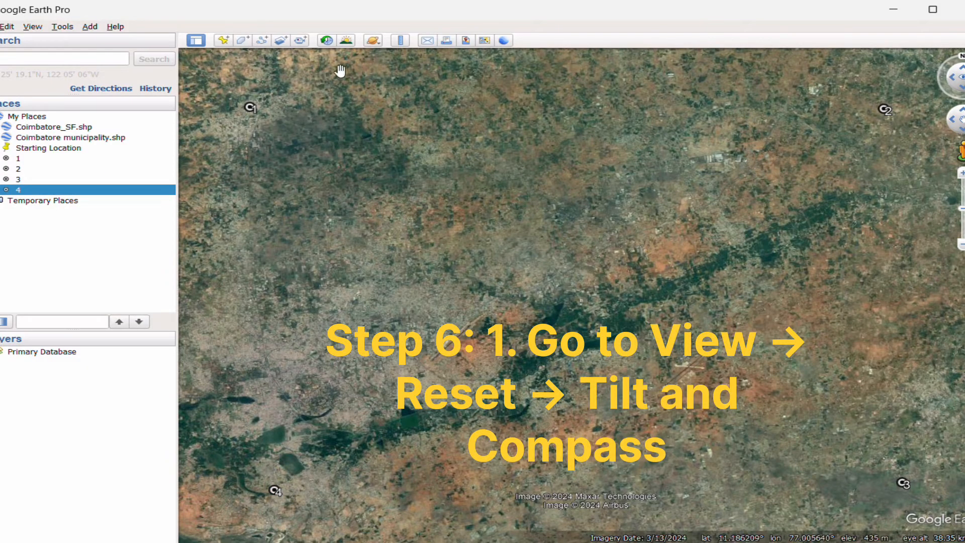
- Reset both the tilt and the compass of the map view
click(31, 28)
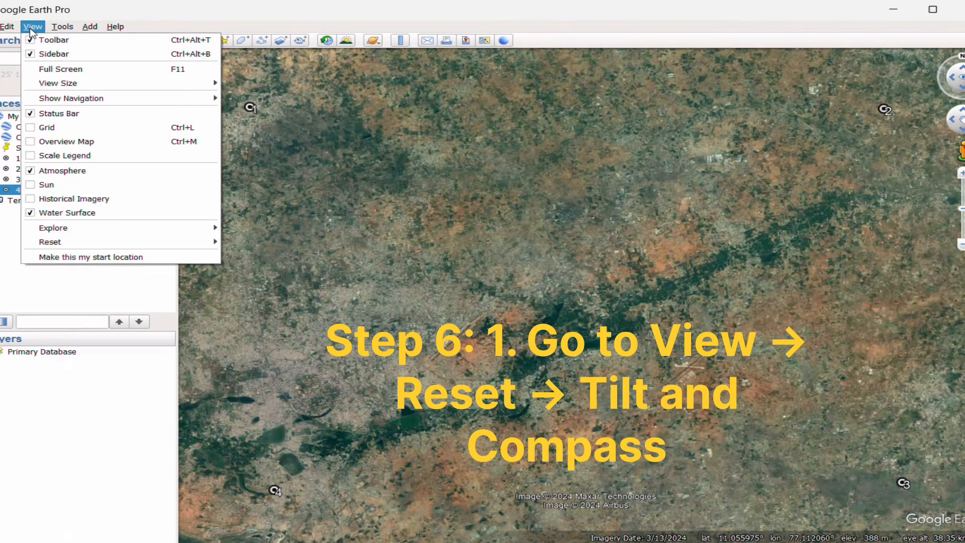
mouse_move(151, 243)
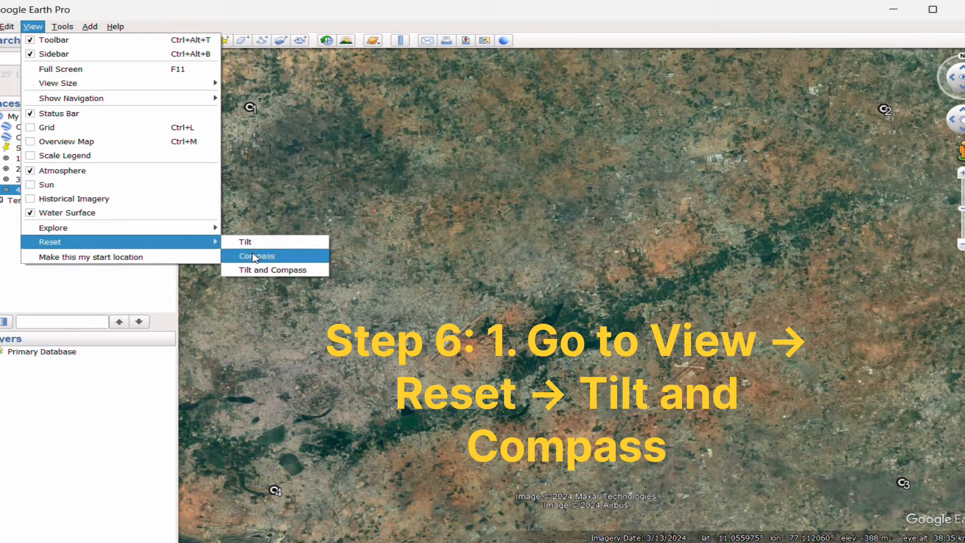
click(258, 269)
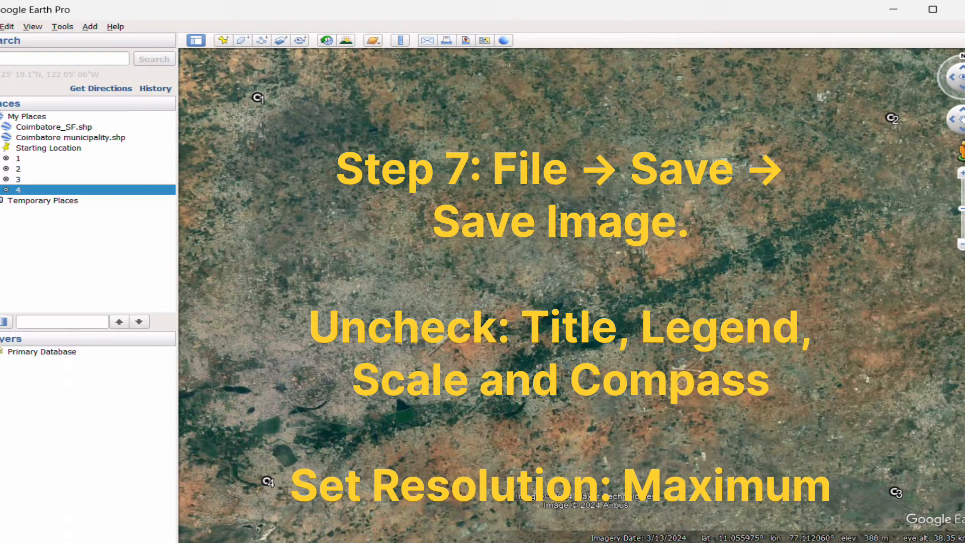
- Set up the map image export without title and description, legend, scale or compass, at Maximum (8192x5620) resolution
click(0, 26)
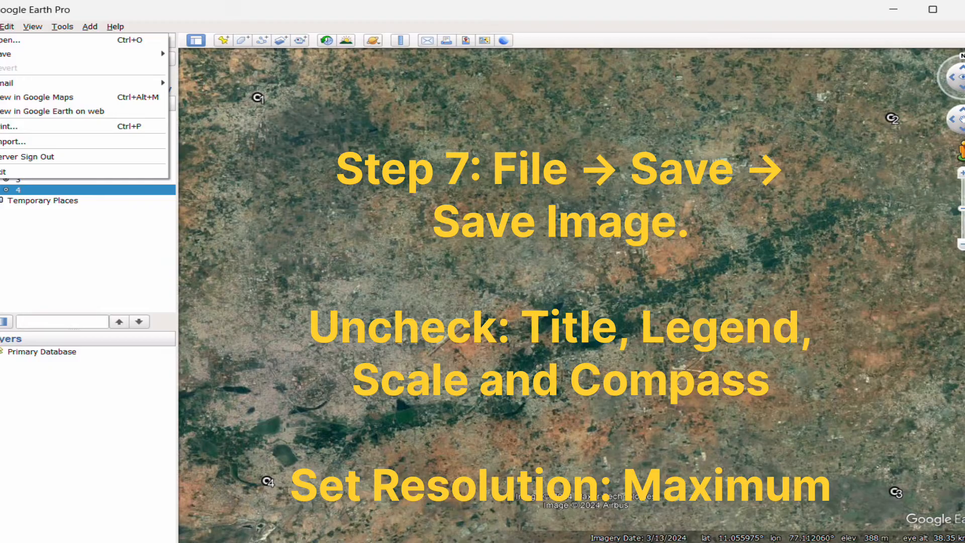
mouse_move(71, 59)
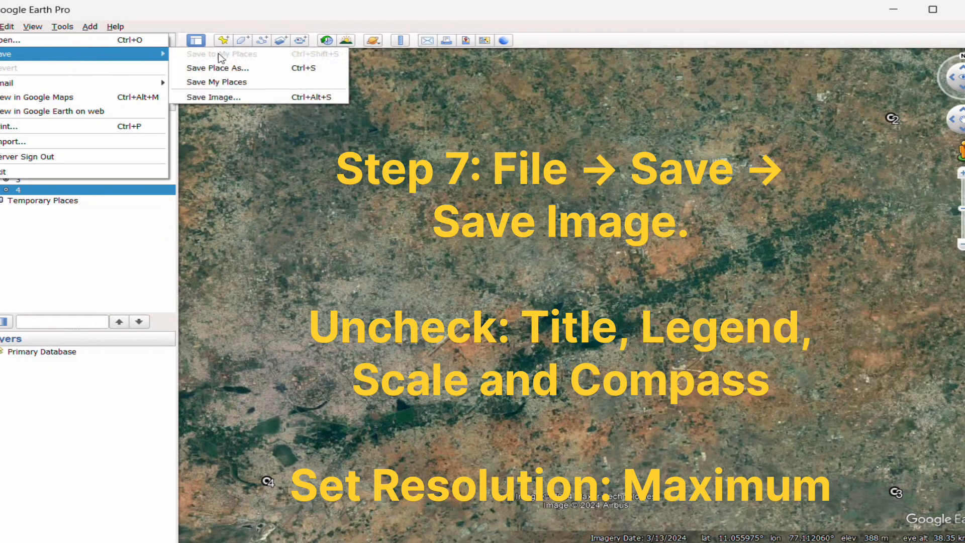
click(230, 97)
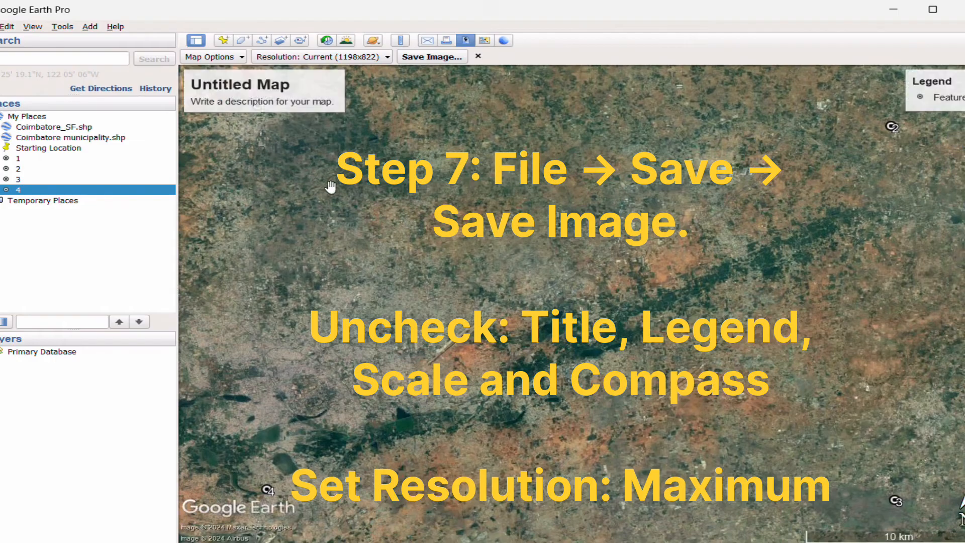
click(234, 58)
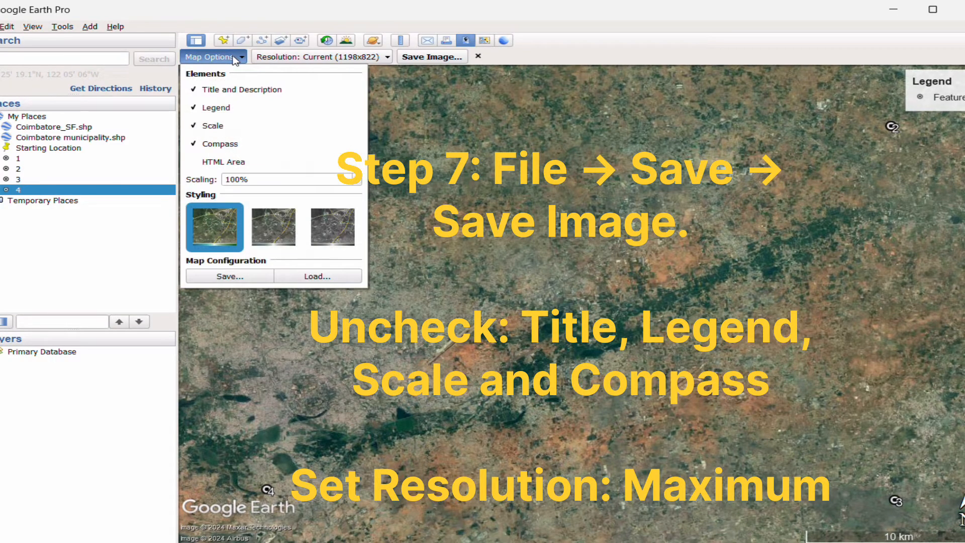
click(195, 91)
click(199, 109)
click(200, 128)
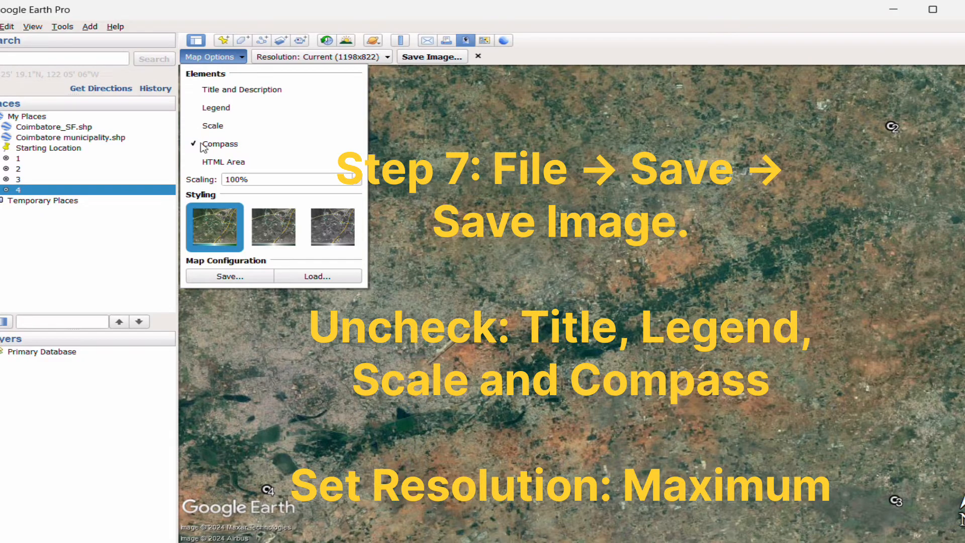
click(202, 146)
click(386, 58)
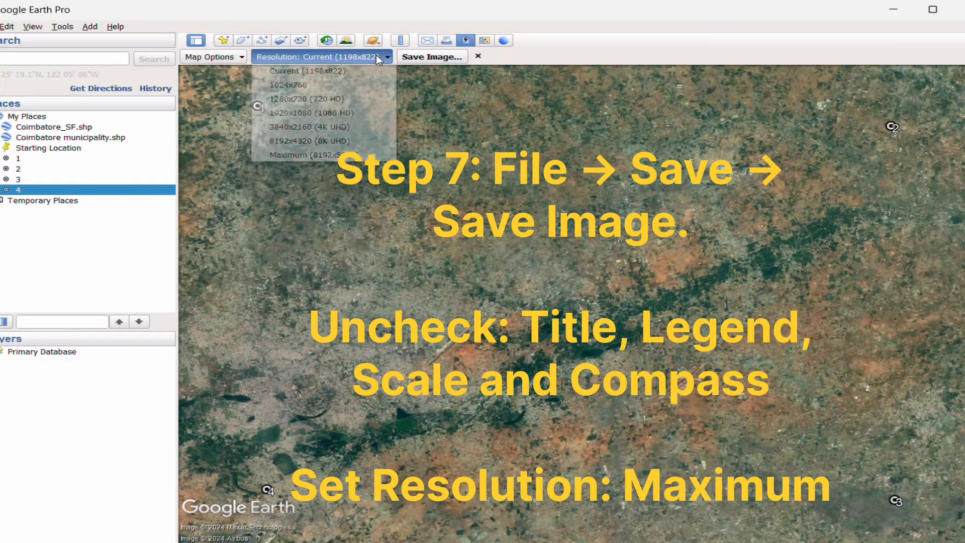
click(315, 155)
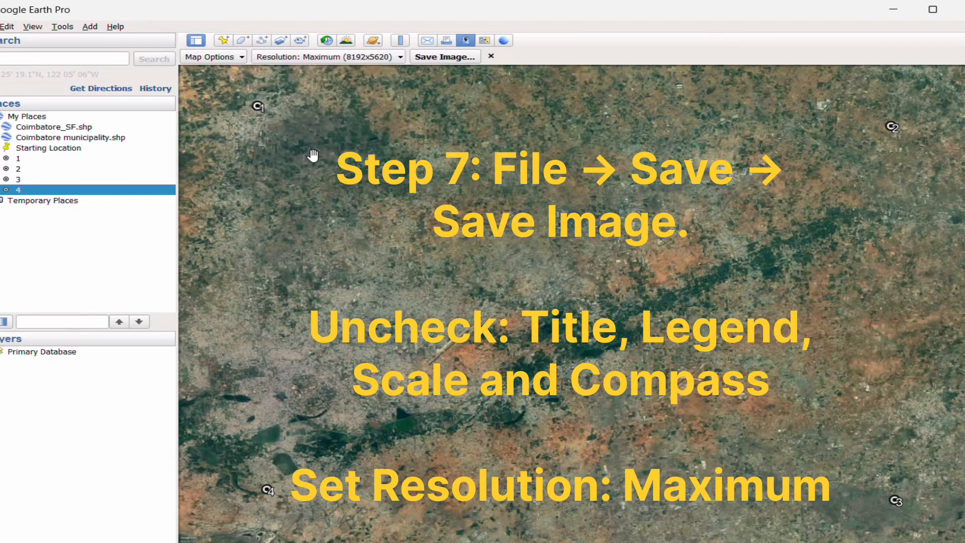
- Save the map view as a JPEG image named Image in the Georeferencing folder on the Desktop
click(435, 56)
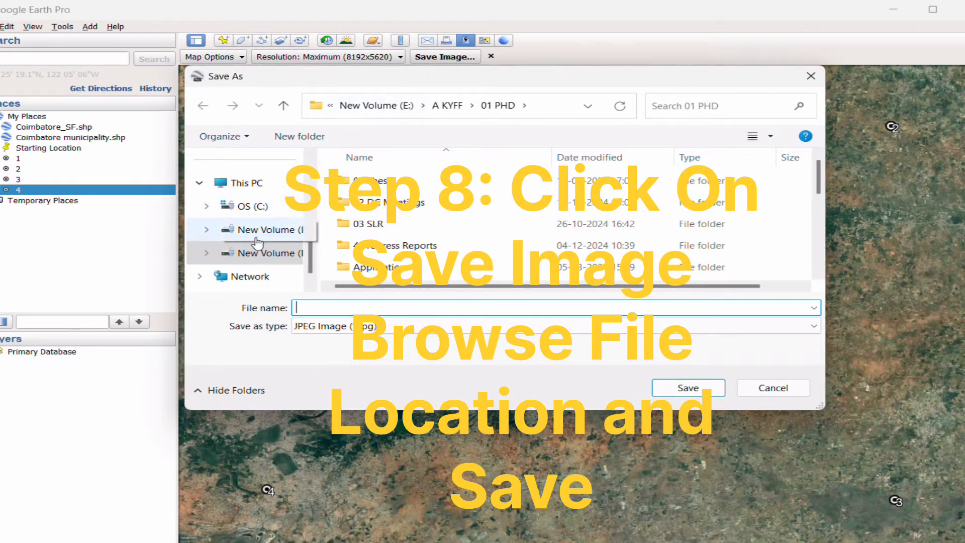
scroll(258, 243, down, 1)
scroll(259, 221, up, 10)
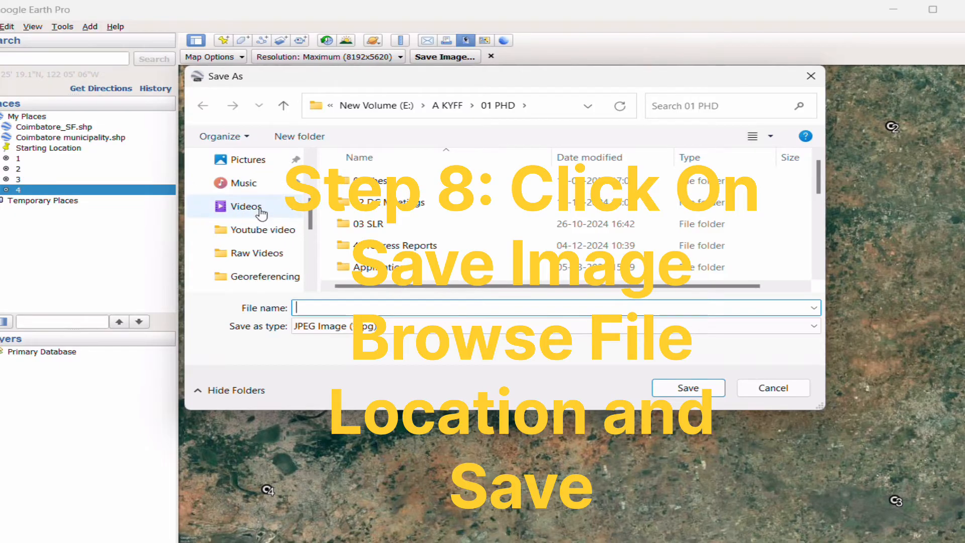
scroll(257, 211, down, 3)
scroll(254, 206, up, 2)
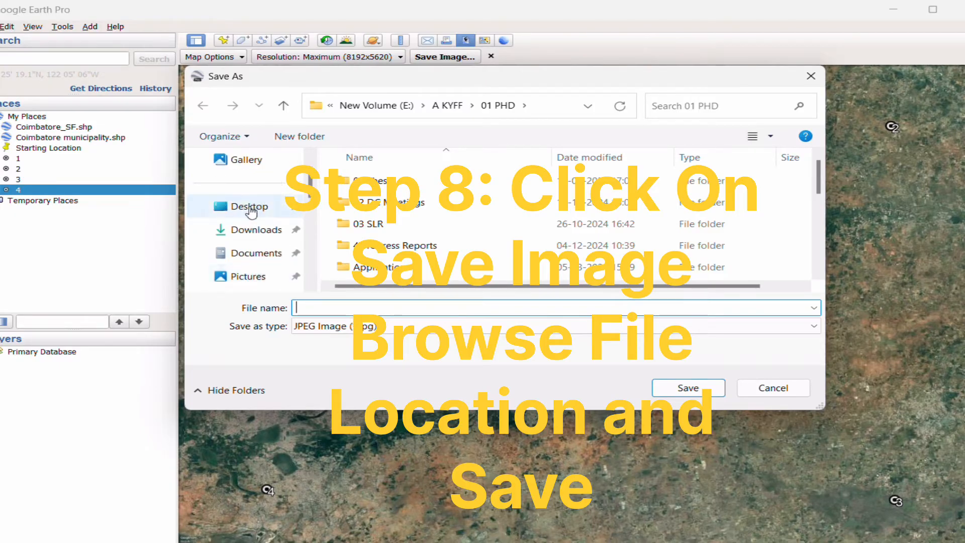
click(251, 208)
scroll(419, 211, down, 8)
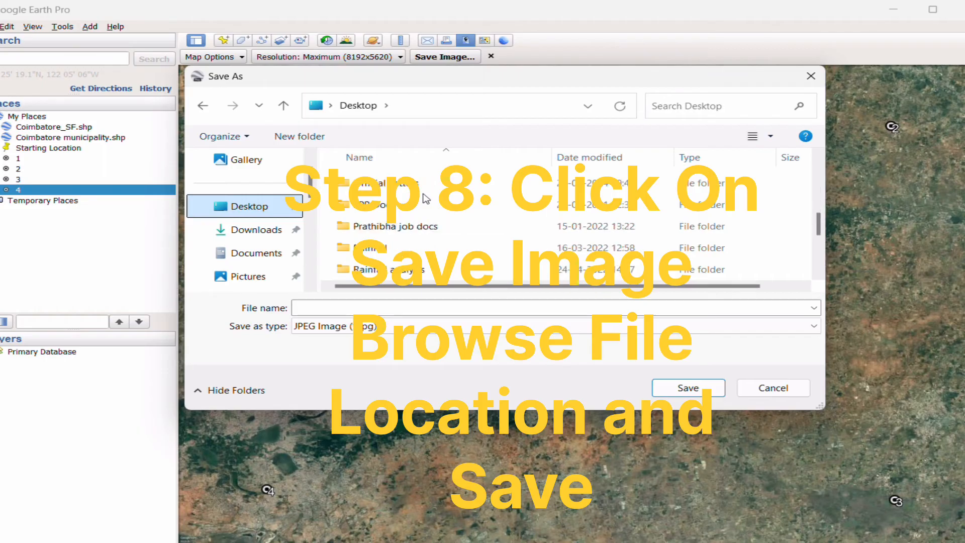
scroll(419, 211, up, 8)
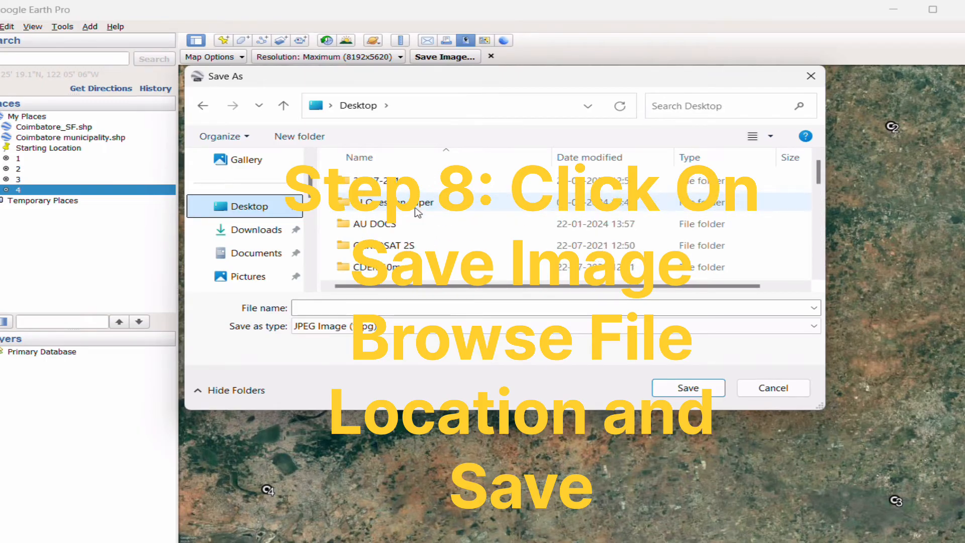
scroll(418, 213, down, 4)
scroll(416, 212, up, 1)
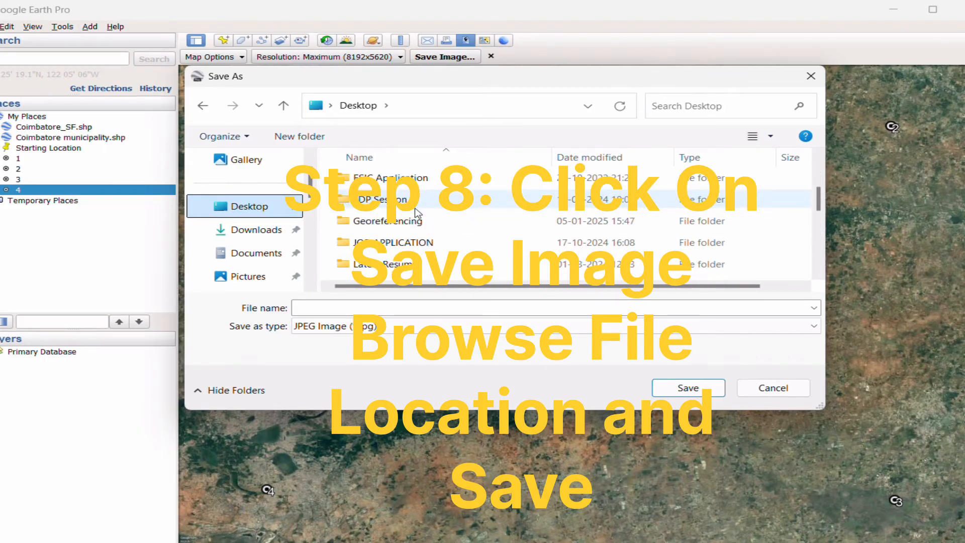
click(414, 221)
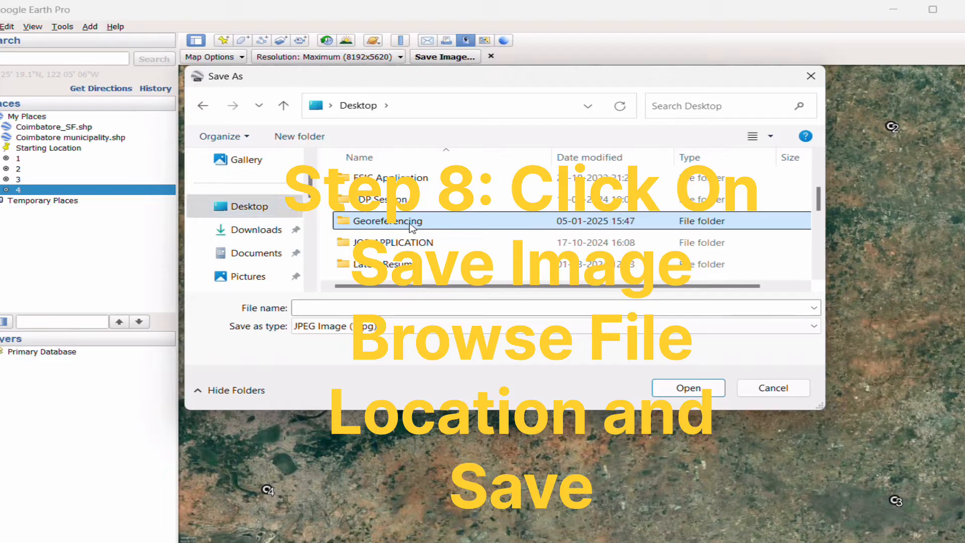
double_click(412, 224)
click(347, 306)
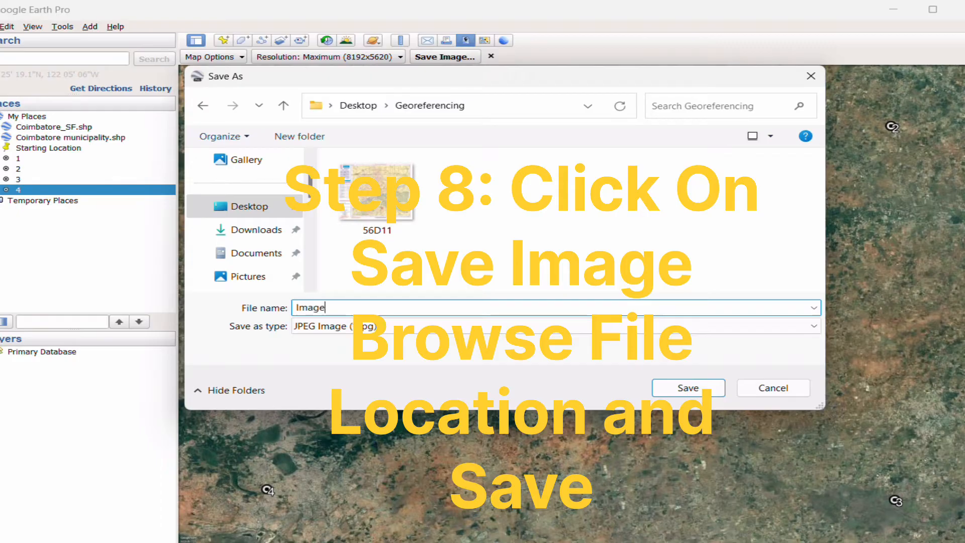
click(688, 389)
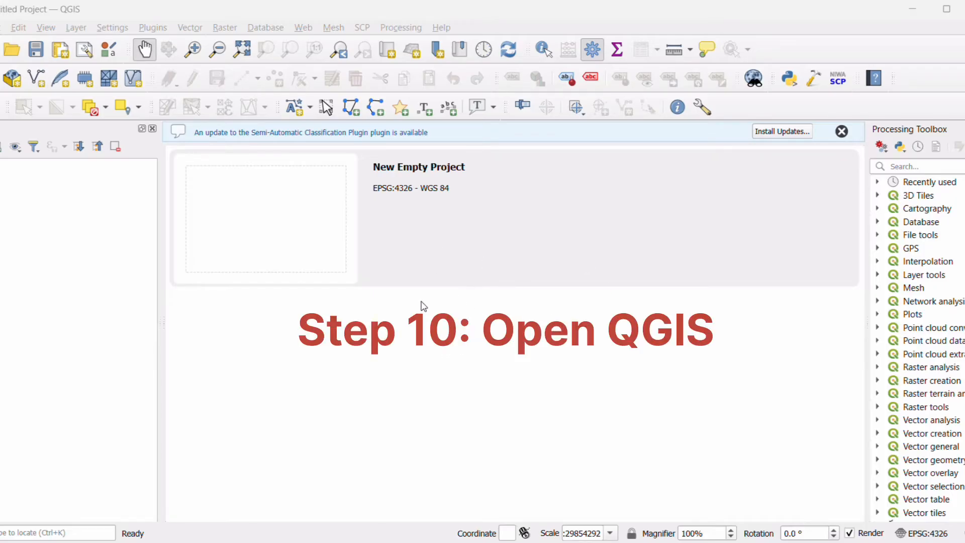
- Switch to QGIS and open the Georeferencer in a window smaller than the full screen
click(76, 28)
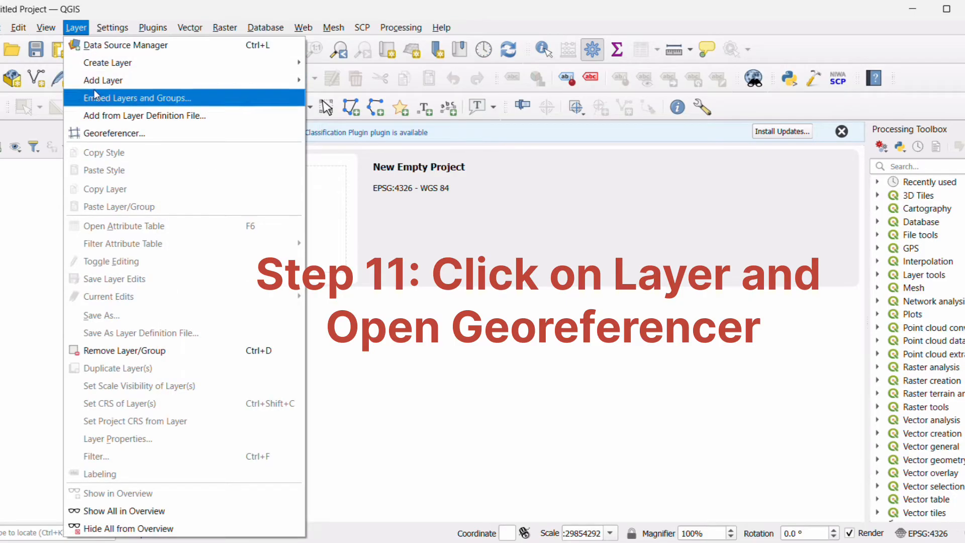
click(118, 135)
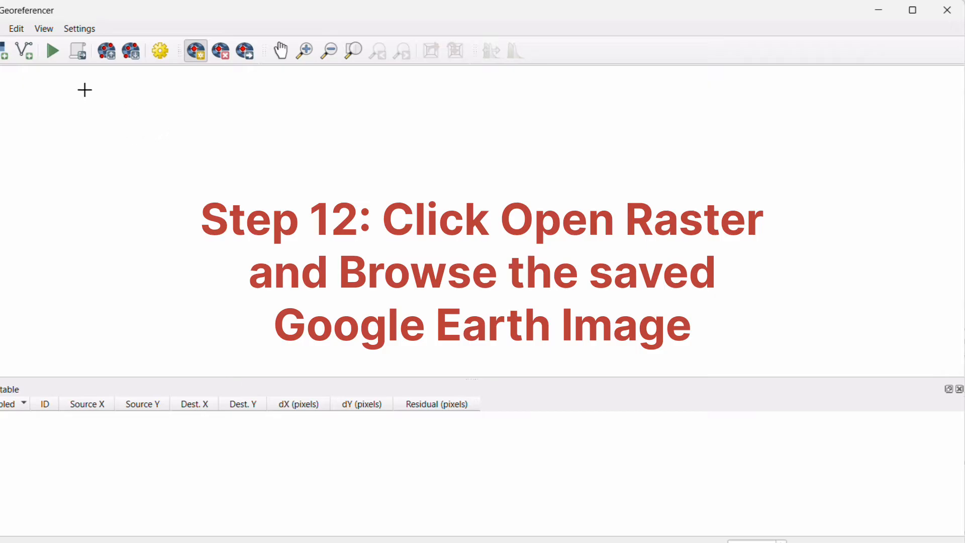
drag(0, 0, 37, 56)
drag(367, 71, 346, 39)
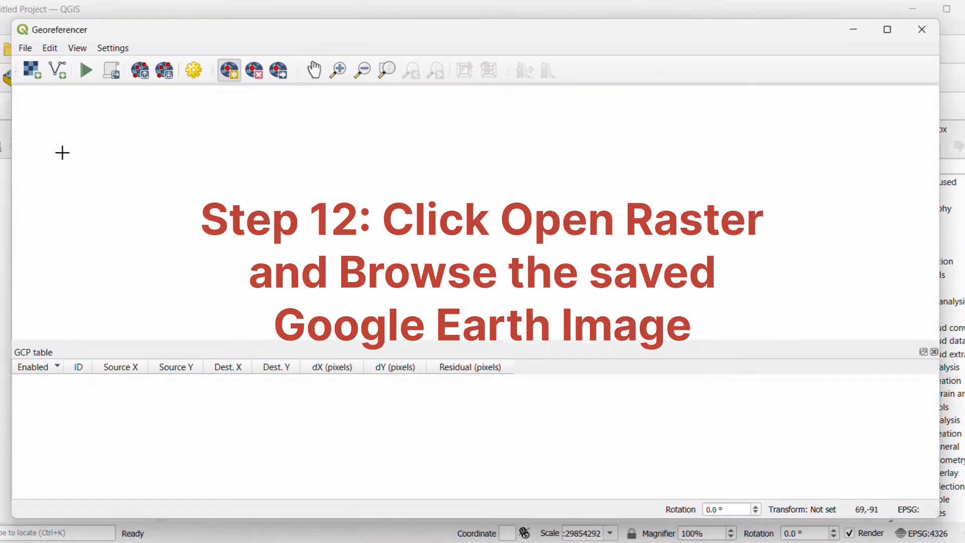
- Load the raster Image.jpg from the Desktop's Georeferencing folder into the Georeferencer
click(38, 75)
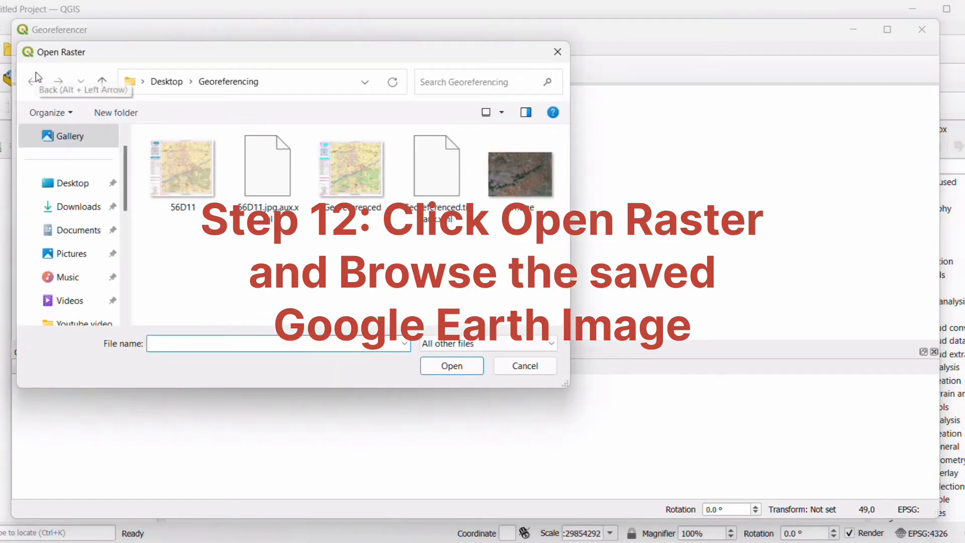
click(534, 190)
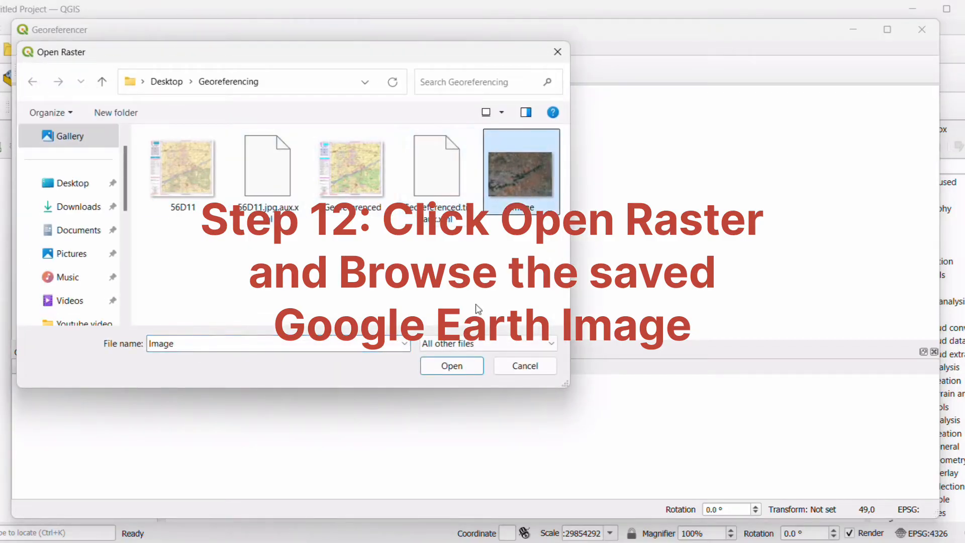
click(453, 367)
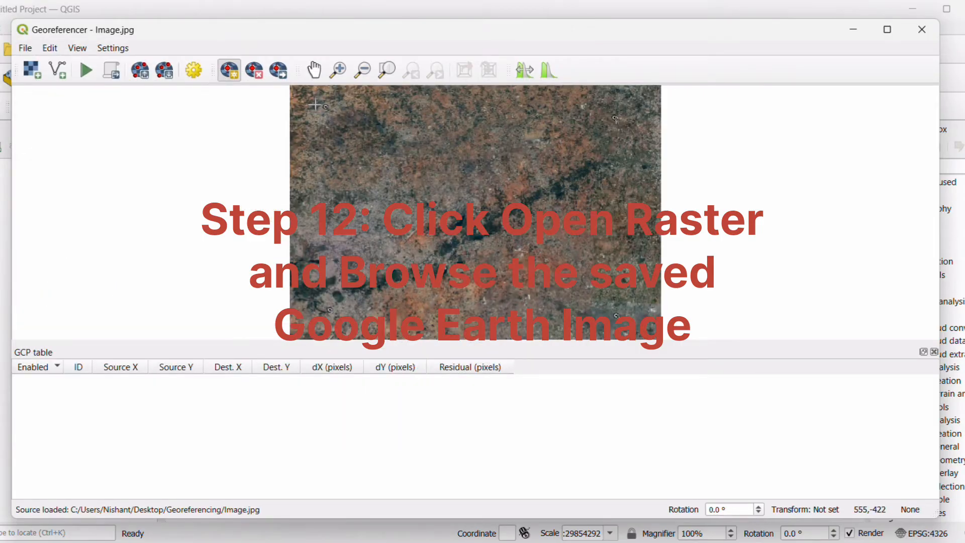
- Add a ground control point at the centre of marker 1 with X/East 76.950733 and Y/North 11.168295 in EPSG:4326 - WGS 84
scroll(334, 125, up, 10)
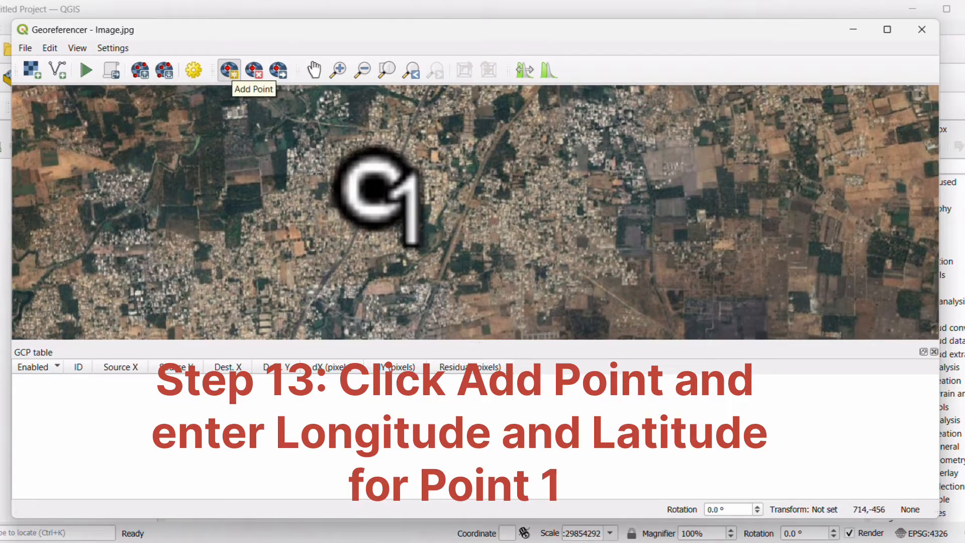
click(374, 187)
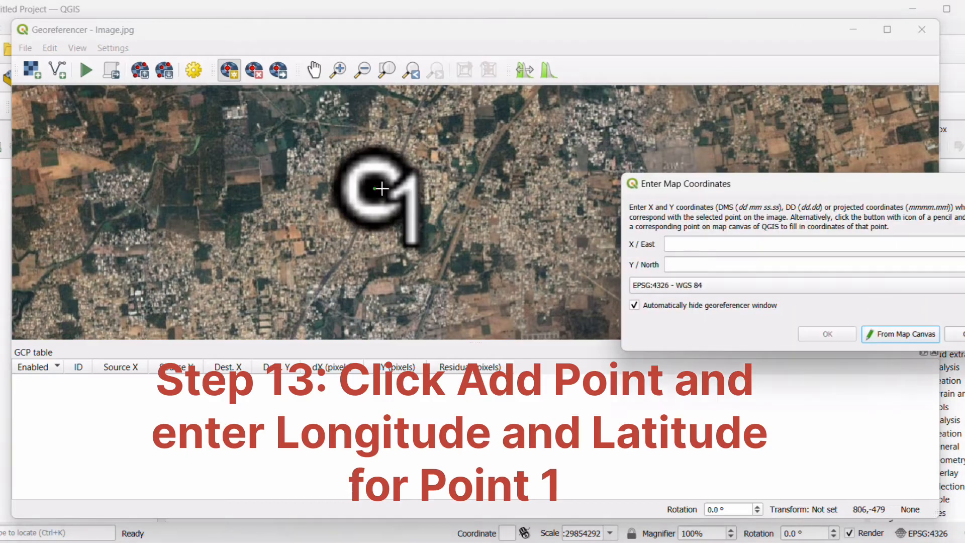
drag(683, 187, 576, 142)
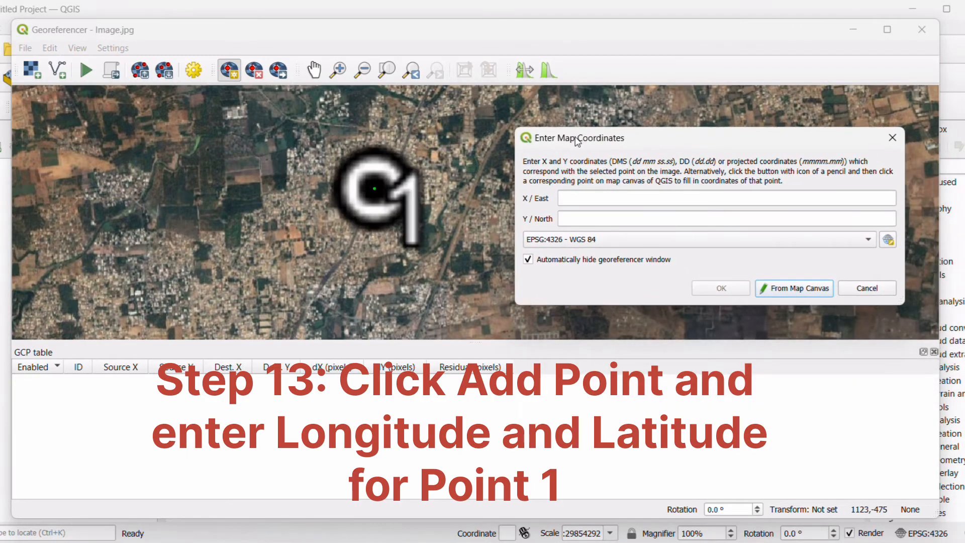
click(599, 200)
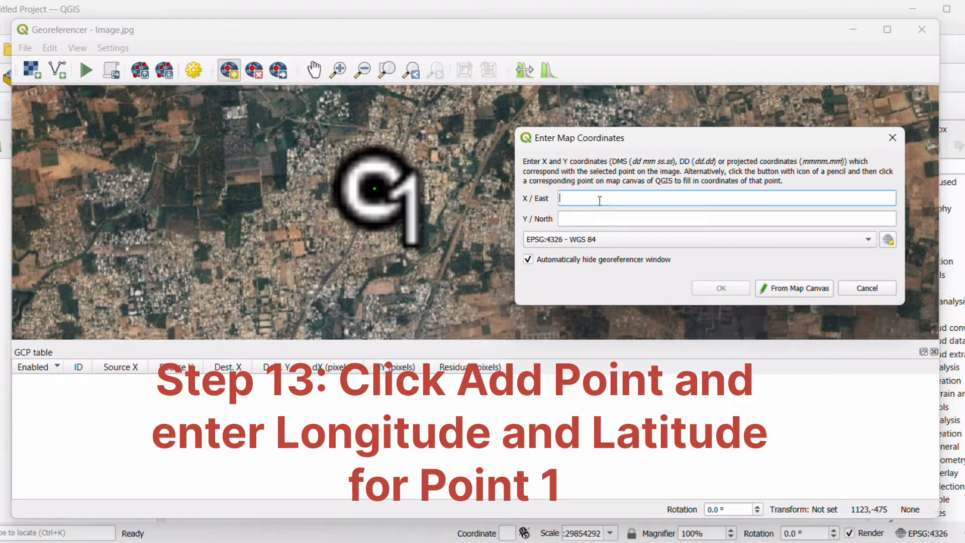
text(76.950733)
click(586, 221)
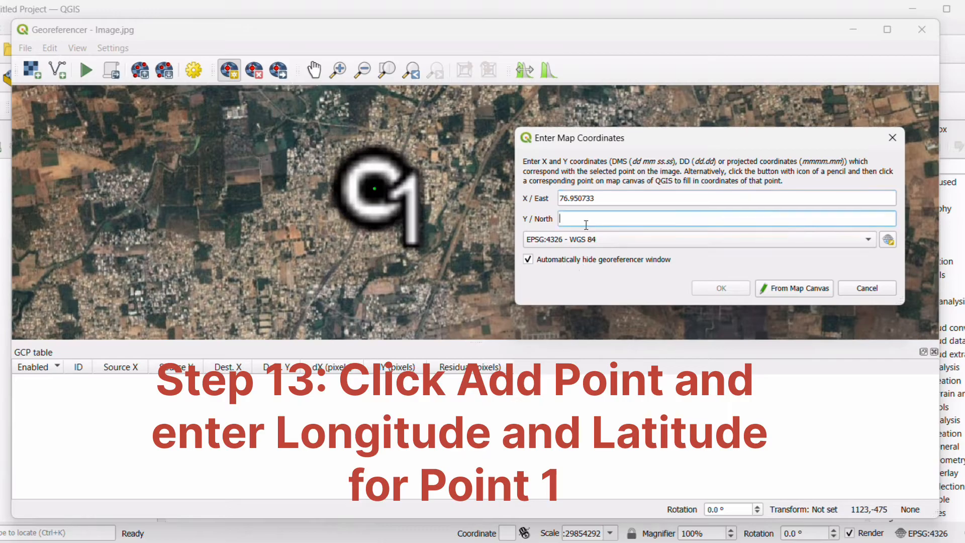
text(11.168295)
click(720, 288)
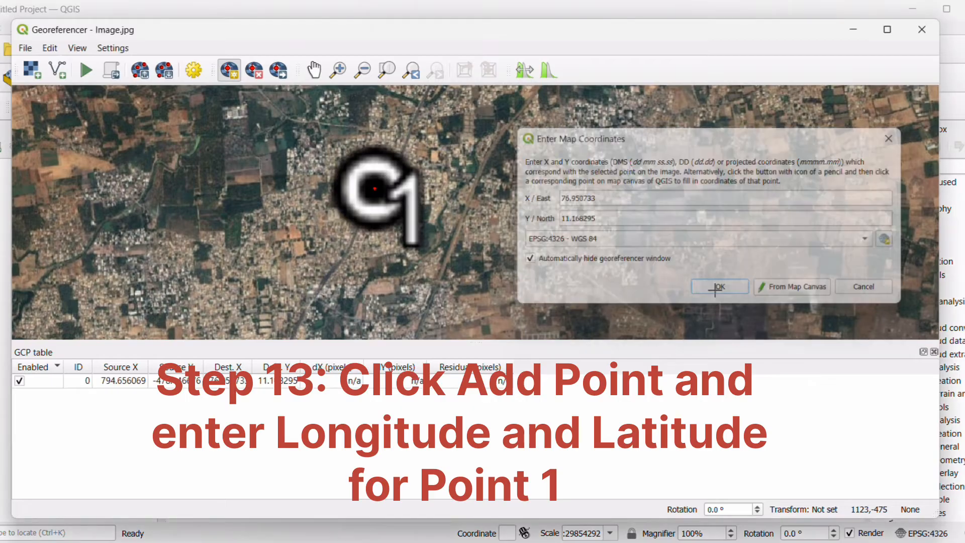
- Add a ground control point at the centre of marker 2 with X/East 77.262950 and Y/North 11.157165
scroll(422, 231, down, 8)
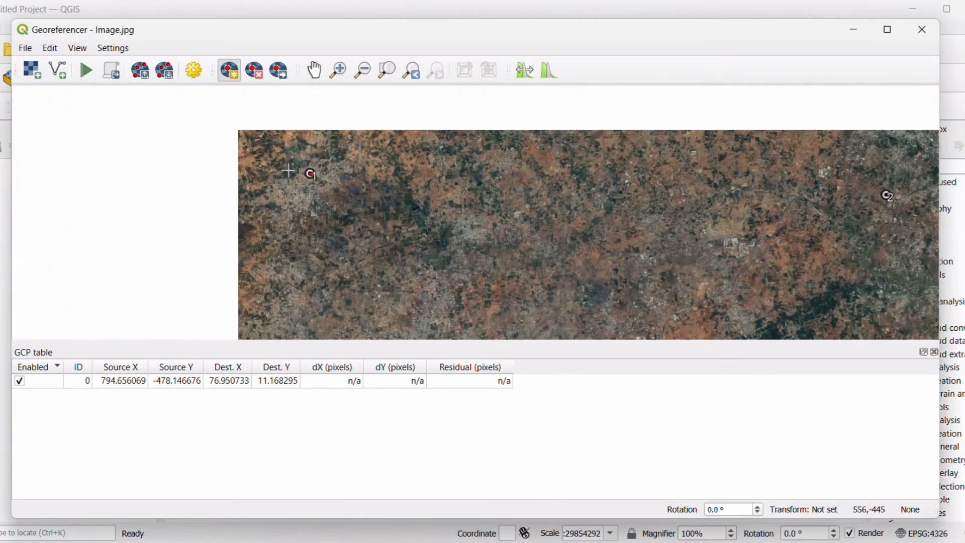
scroll(403, 140, up, 5)
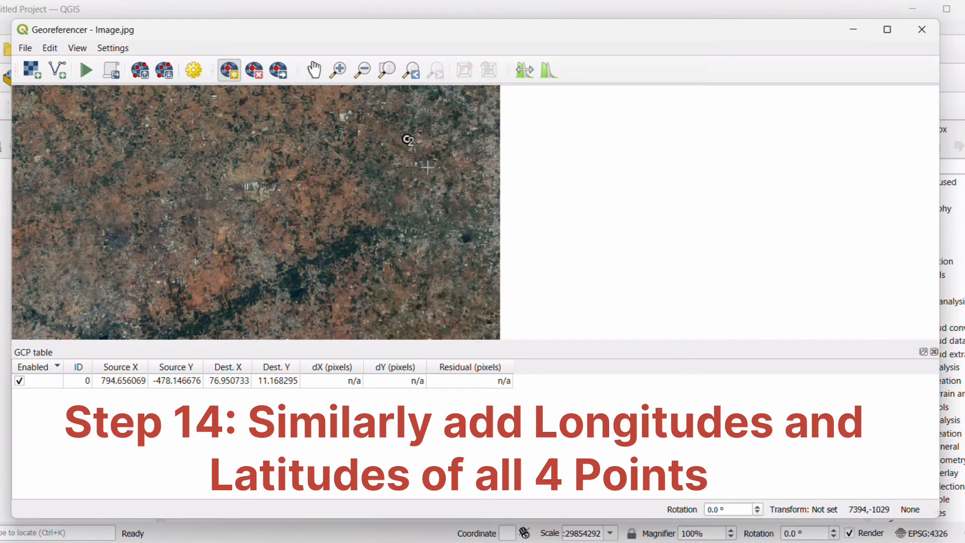
scroll(403, 136, up, 2)
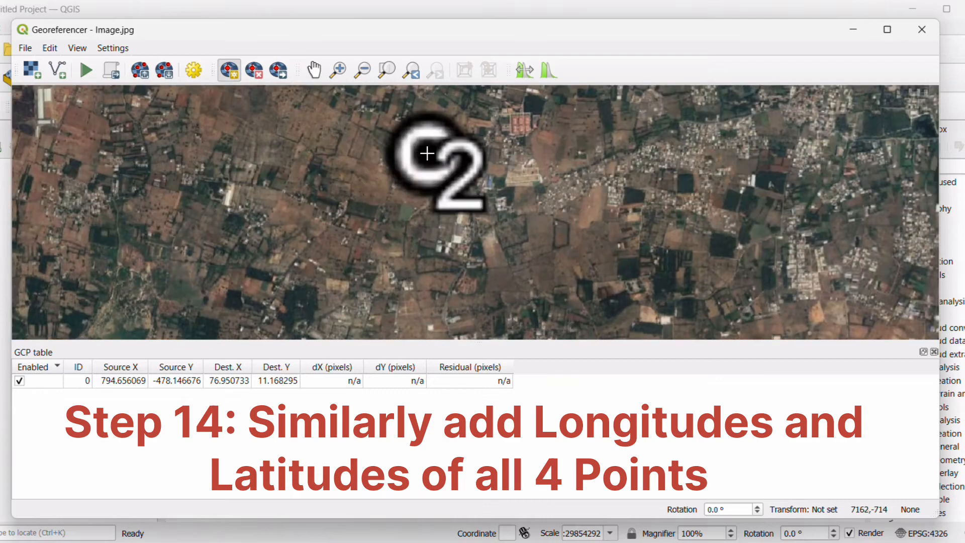
click(427, 154)
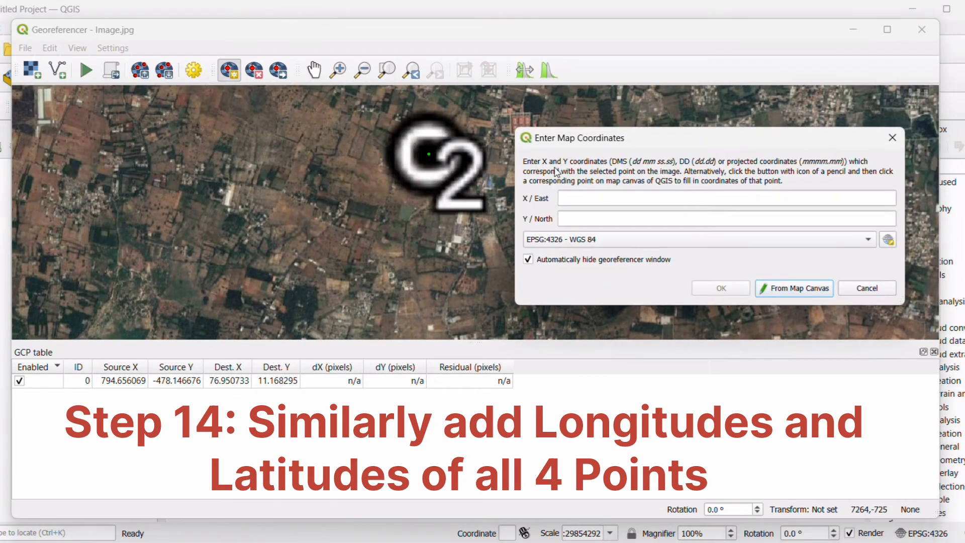
click(593, 200)
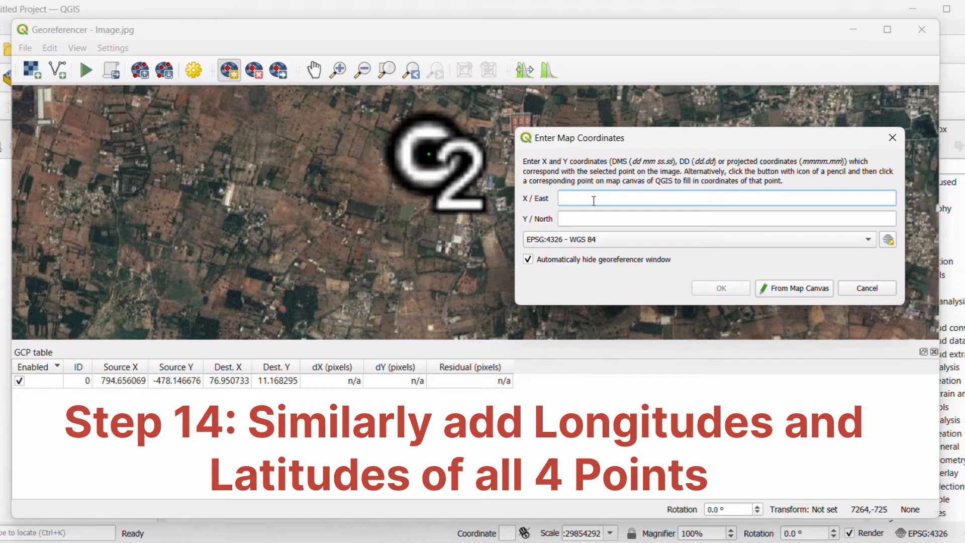
text(77.262950)
click(604, 220)
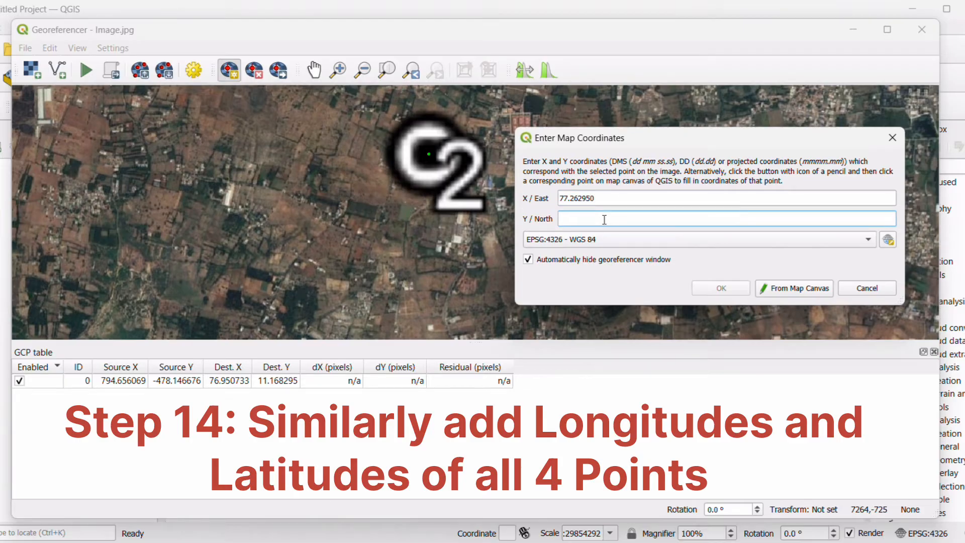
text(11.157165)
click(718, 289)
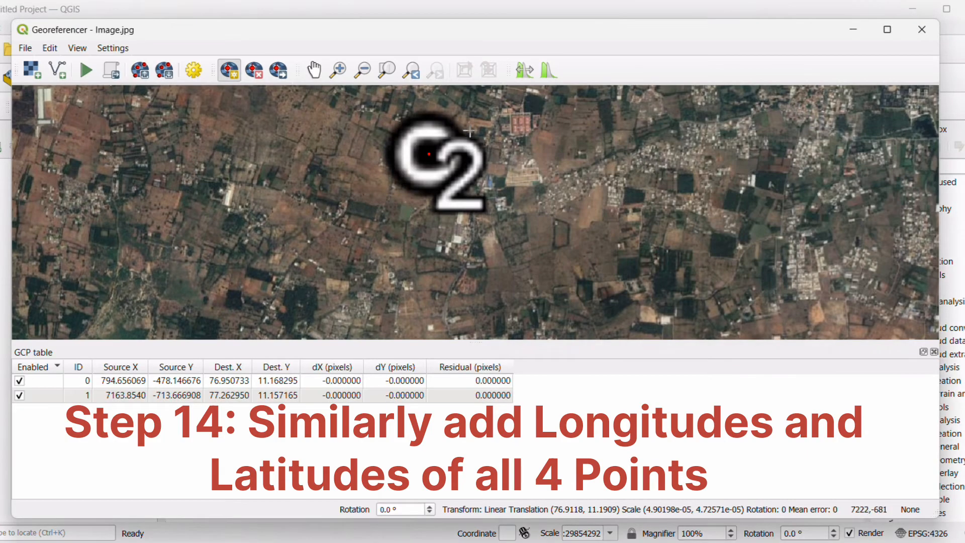
- Add a ground control point at the centre of marker 3 with X/East 77.264356 and Y/North 10.946479
scroll(475, 139, down, 2)
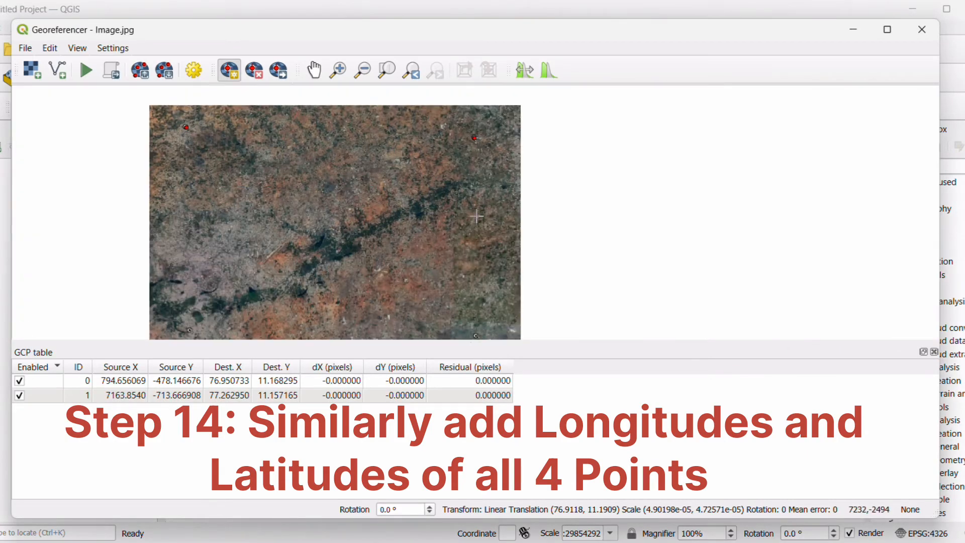
scroll(474, 158, down, 1)
scroll(459, 169, up, 5)
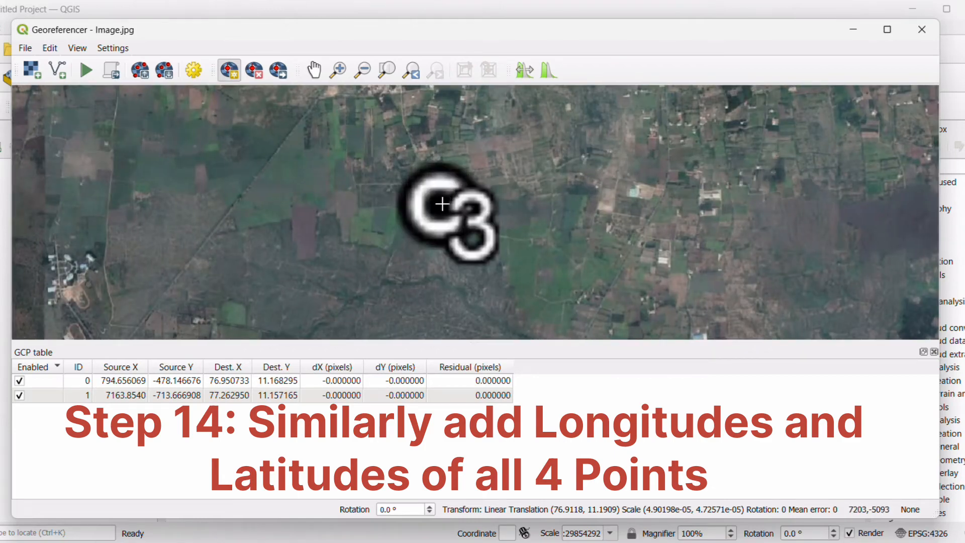
click(439, 206)
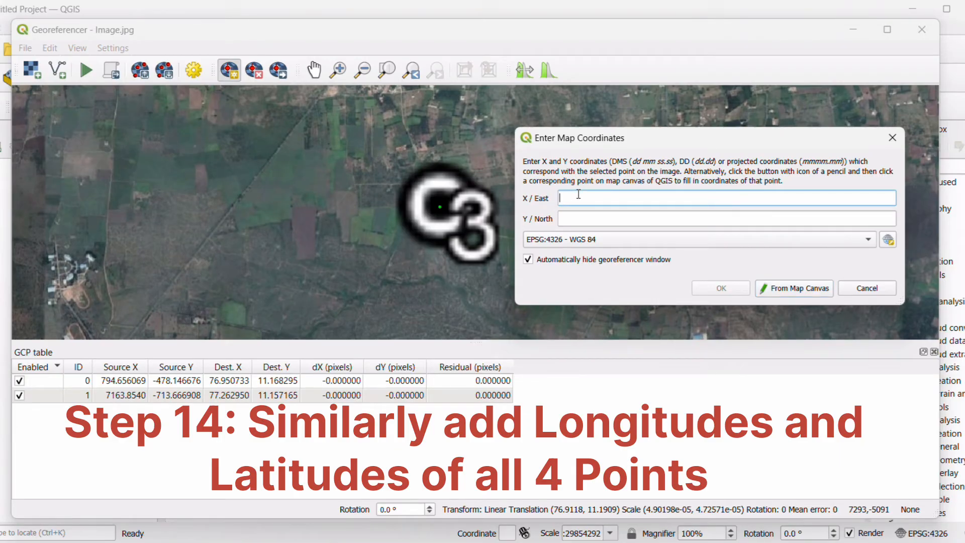
text(77.264356)
click(580, 219)
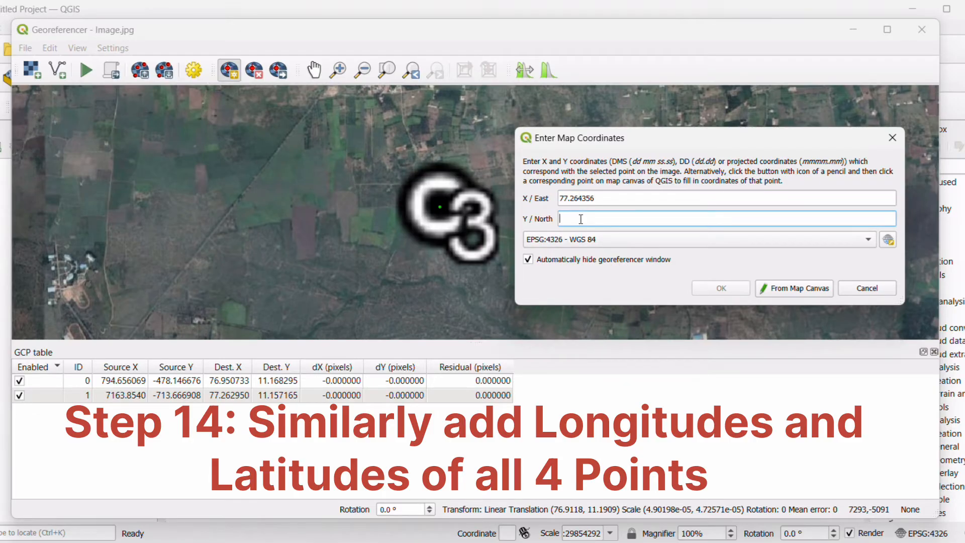
text(10.9464)
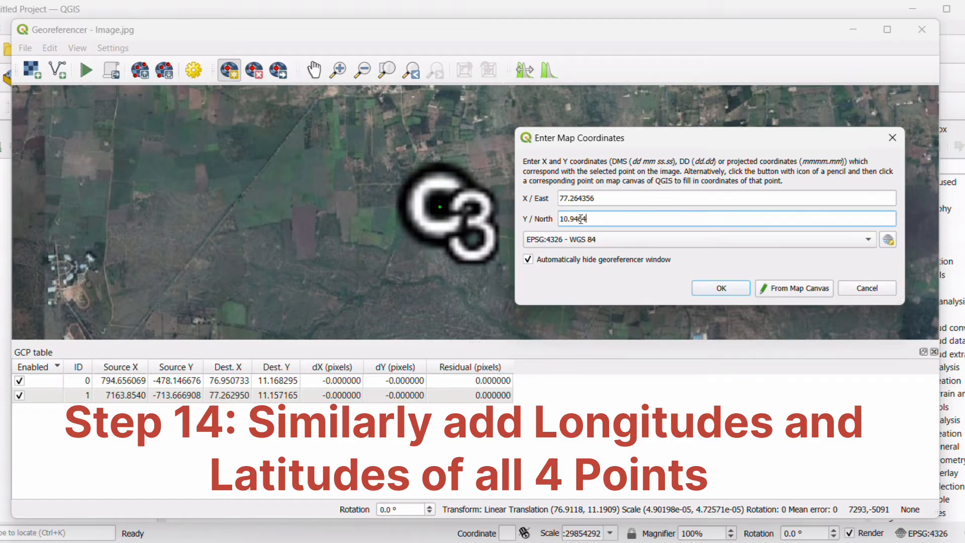
text(79)
click(711, 288)
- Add a ground control point at the centre of marker 4 with X/East 76.952479 and Y/North 10.952479
scroll(634, 196, down, 3)
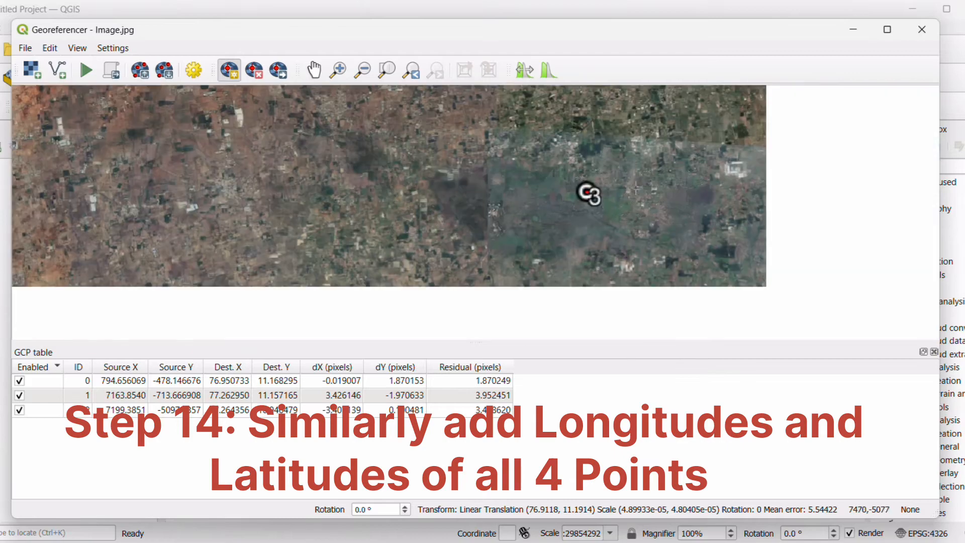
scroll(634, 196, up, 1)
scroll(430, 221, up, 2)
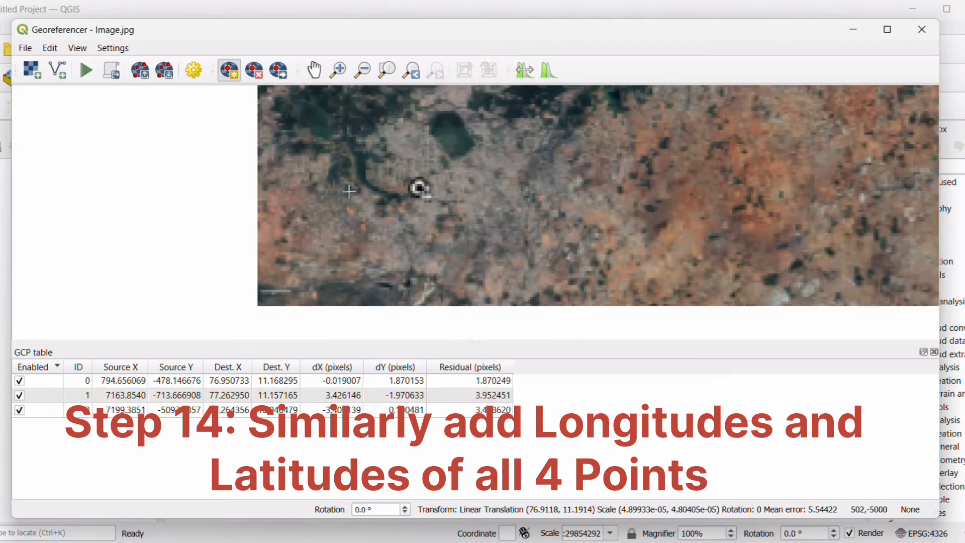
scroll(418, 187, up, 3)
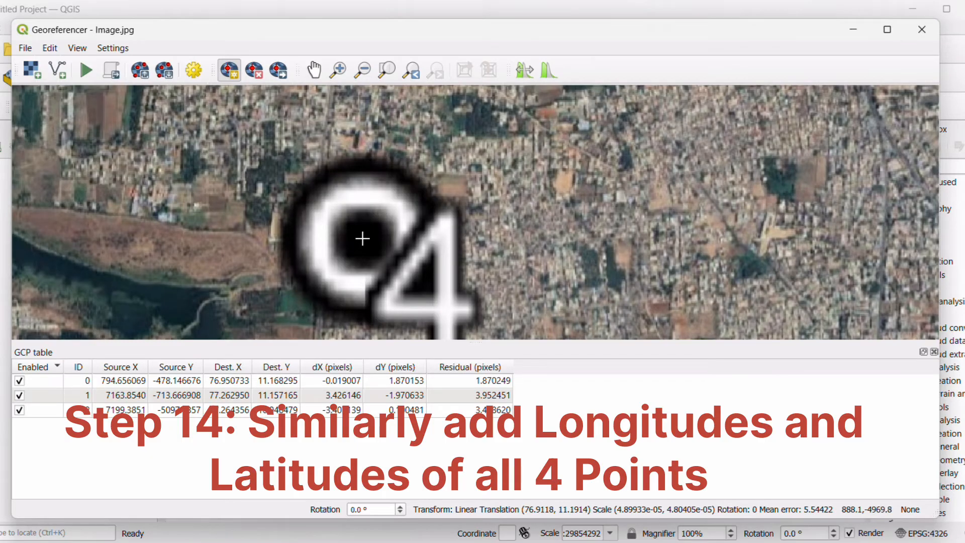
click(363, 241)
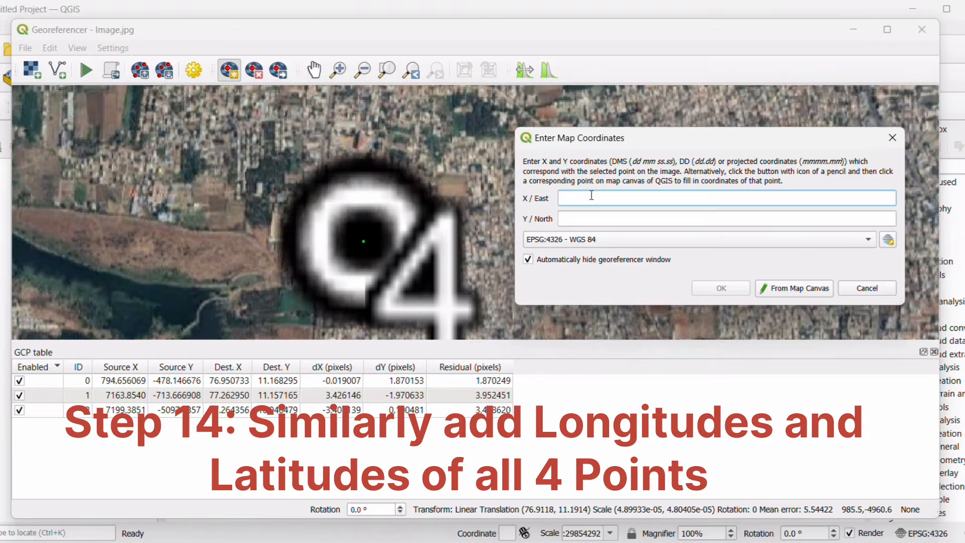
text(76.952479)
click(597, 218)
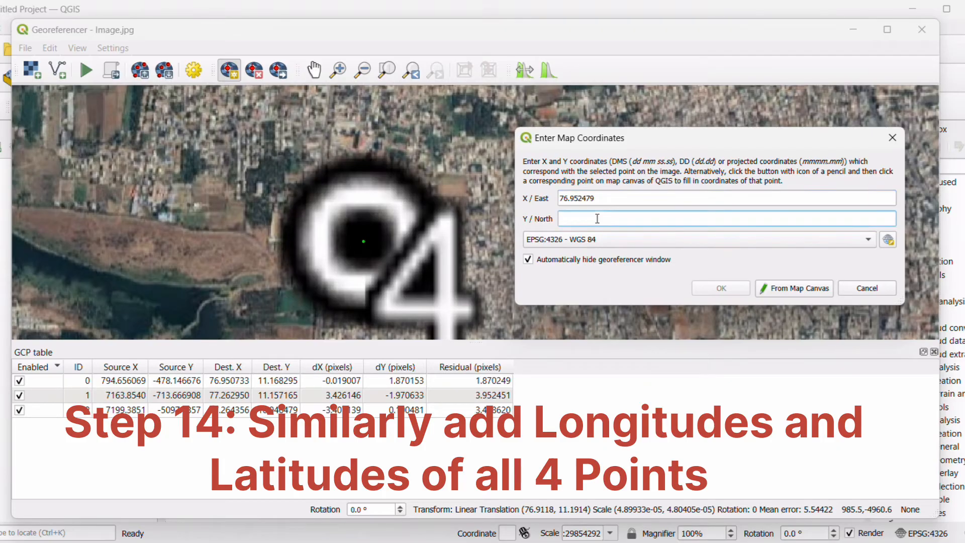
text(10.952479)
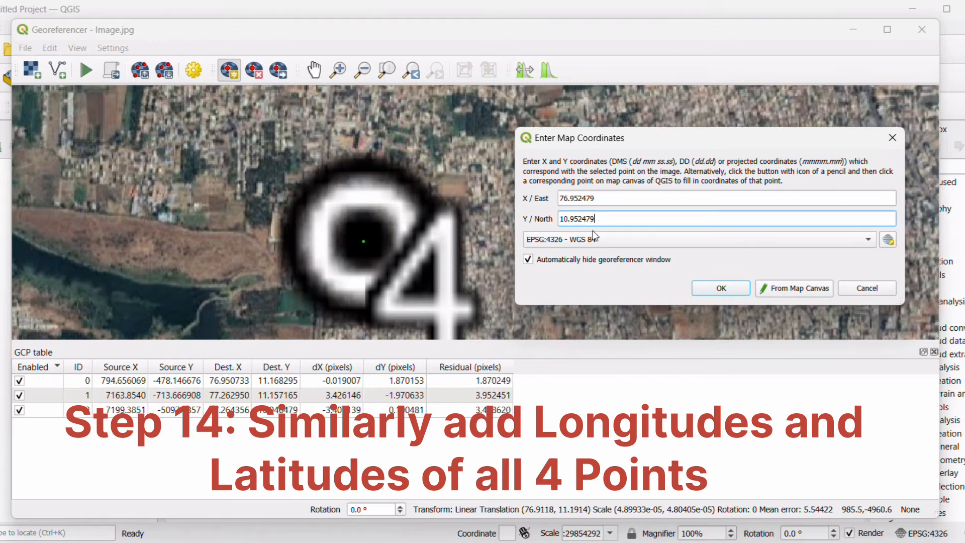
click(711, 289)
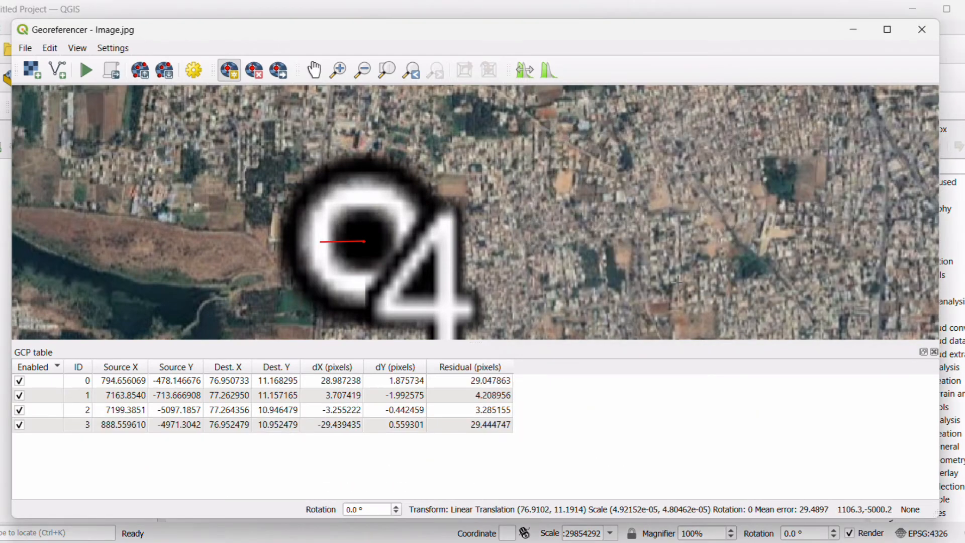
- Set the transformation type to Polynomial 1 and the resampling method to Nearest Neighbour in the transformation settings
scroll(350, 290, down, 2)
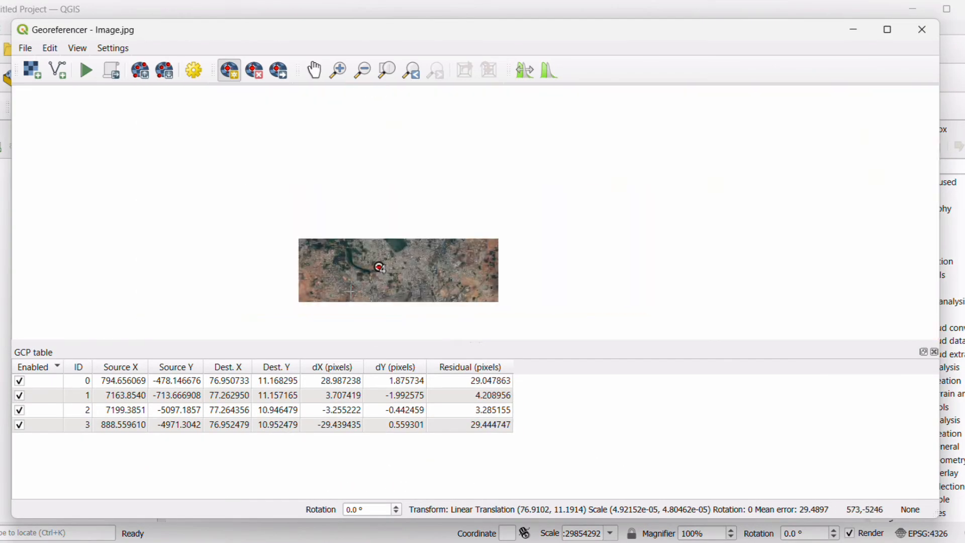
scroll(336, 253, down, 1)
scroll(321, 242, down, 1)
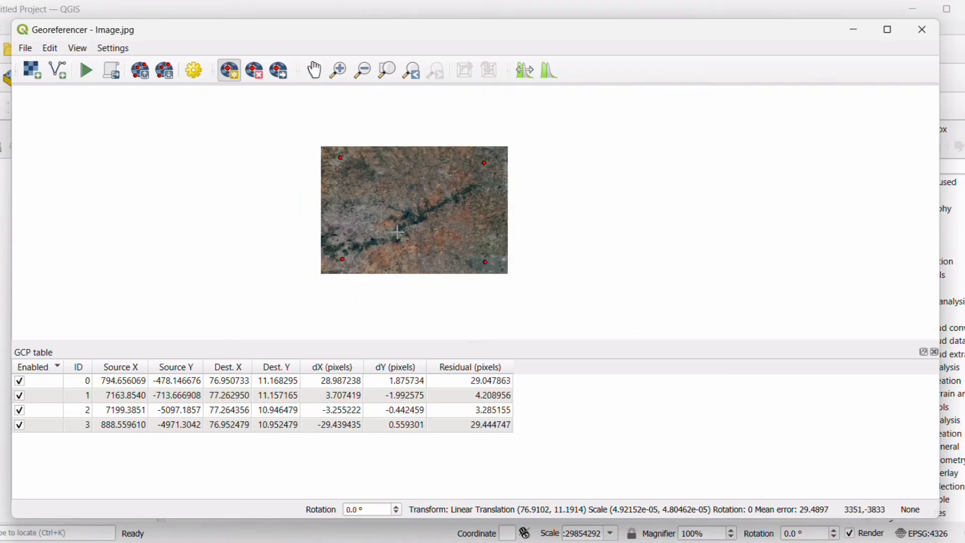
scroll(391, 218, up, 1)
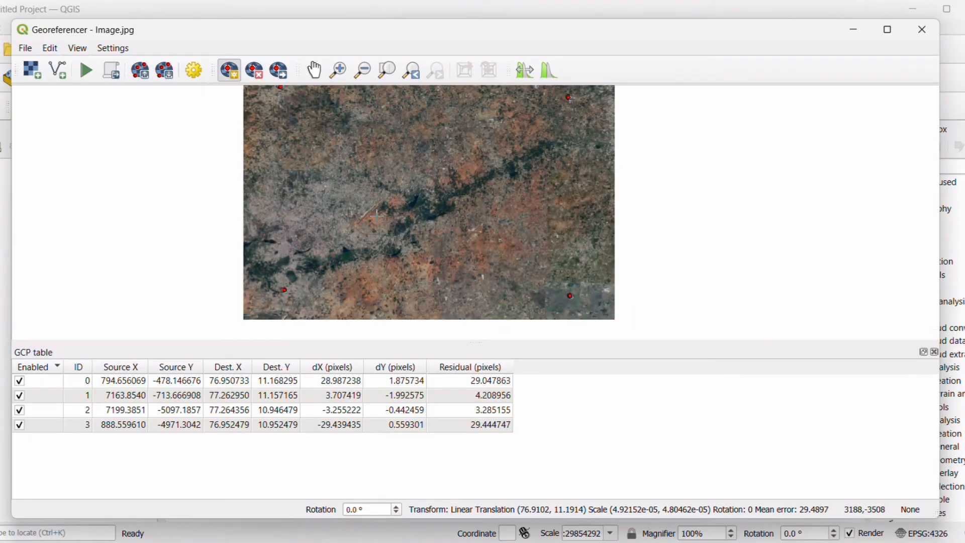
click(386, 70)
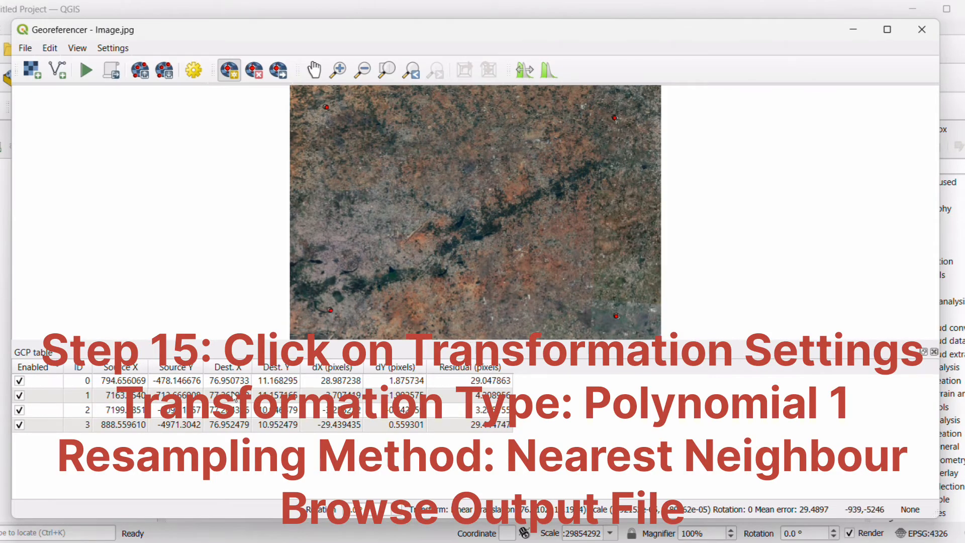
click(196, 73)
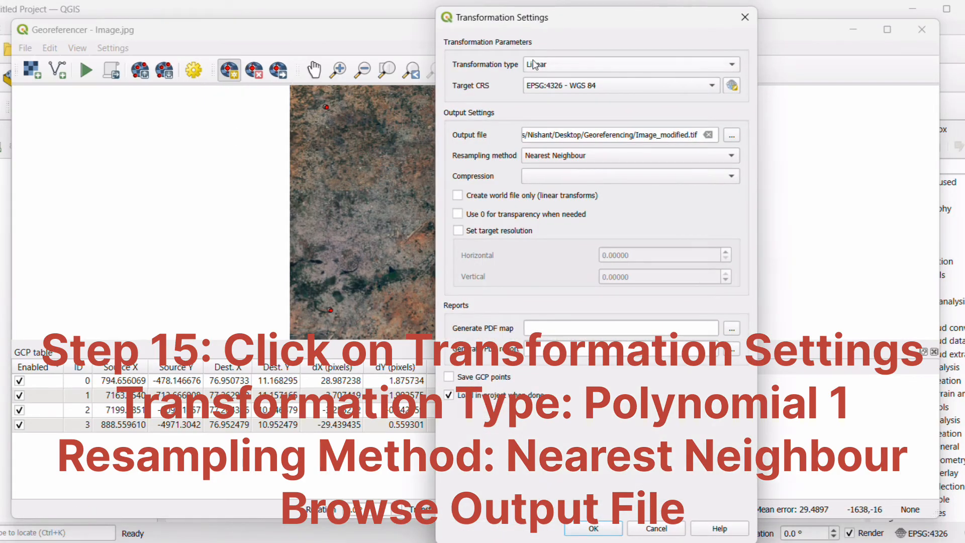
click(617, 65)
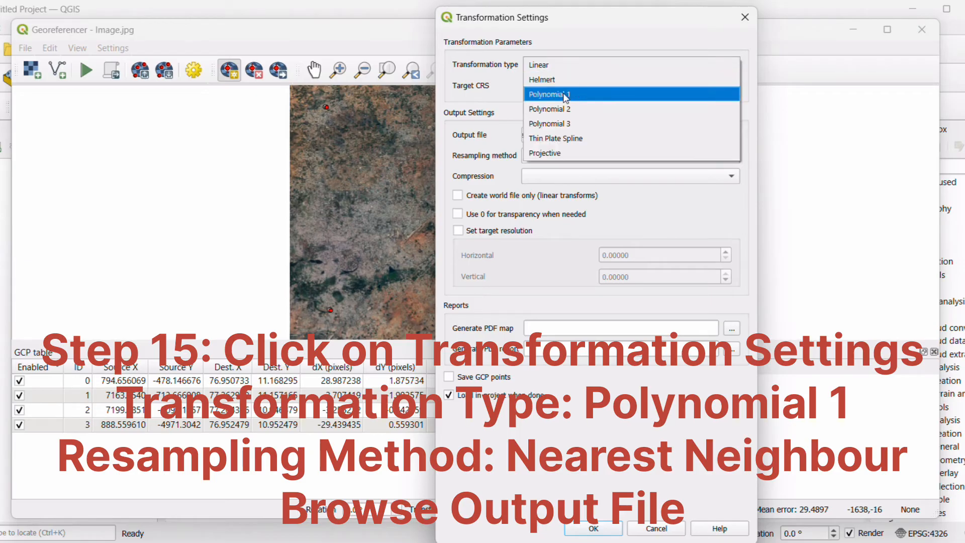
click(579, 94)
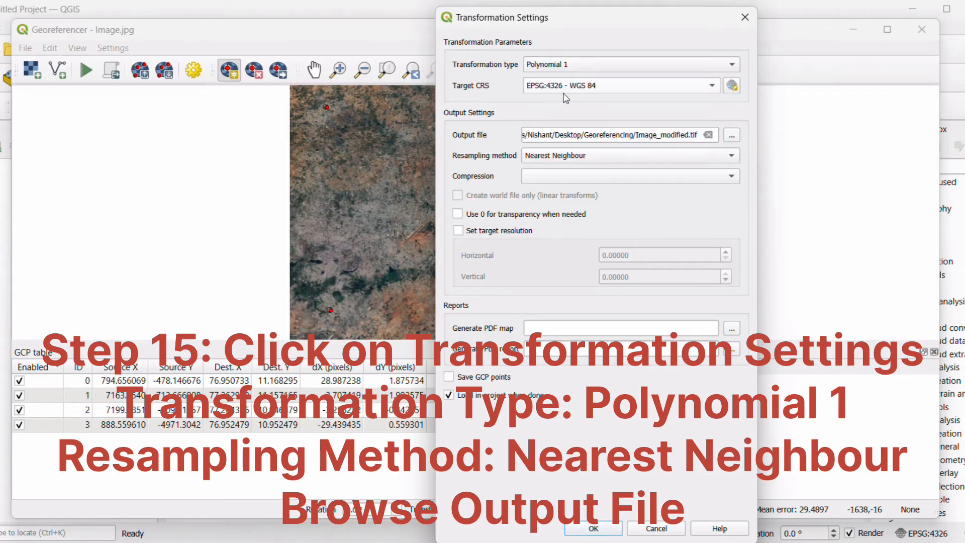
click(656, 155)
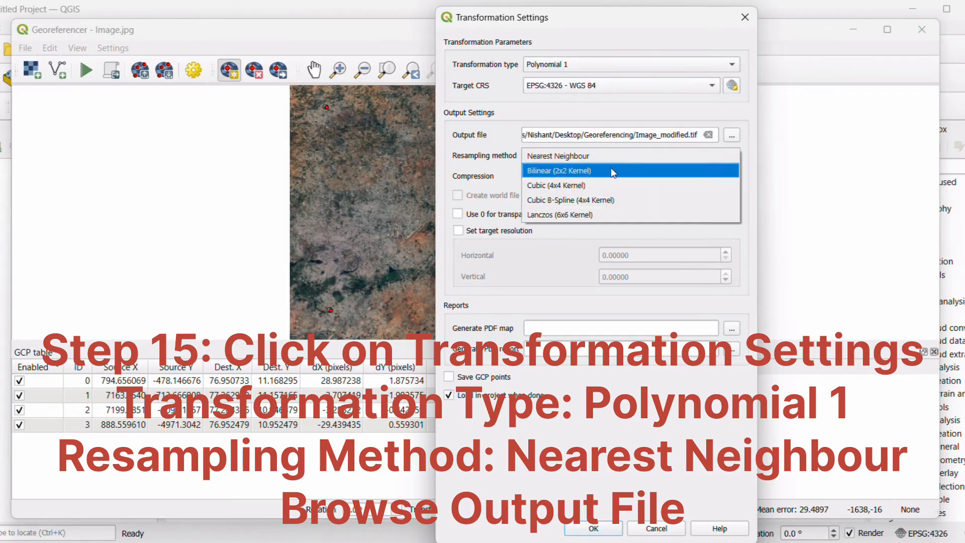
click(586, 157)
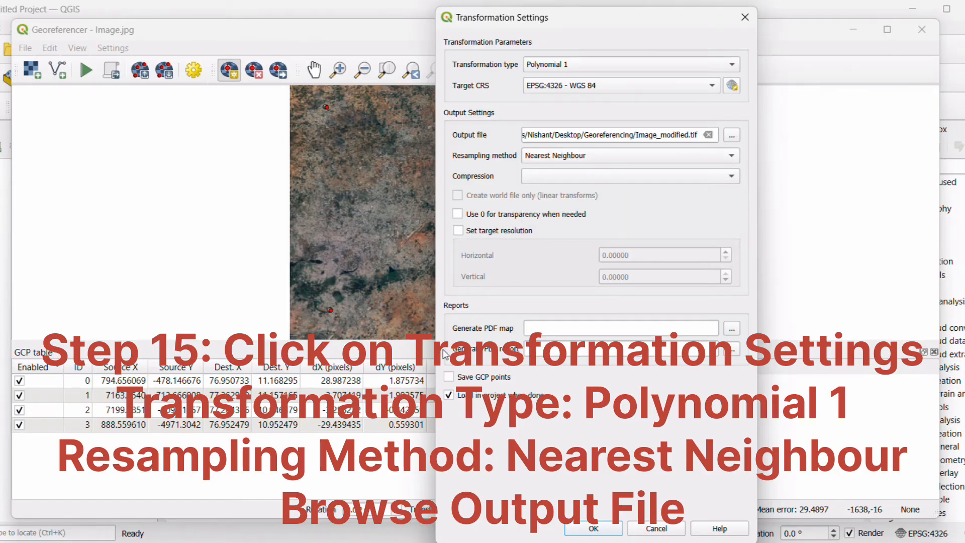
- Set the output file to Google Earth Georeferenced in the Desktop's Georeferencing folder and accept the transformation settings
click(731, 134)
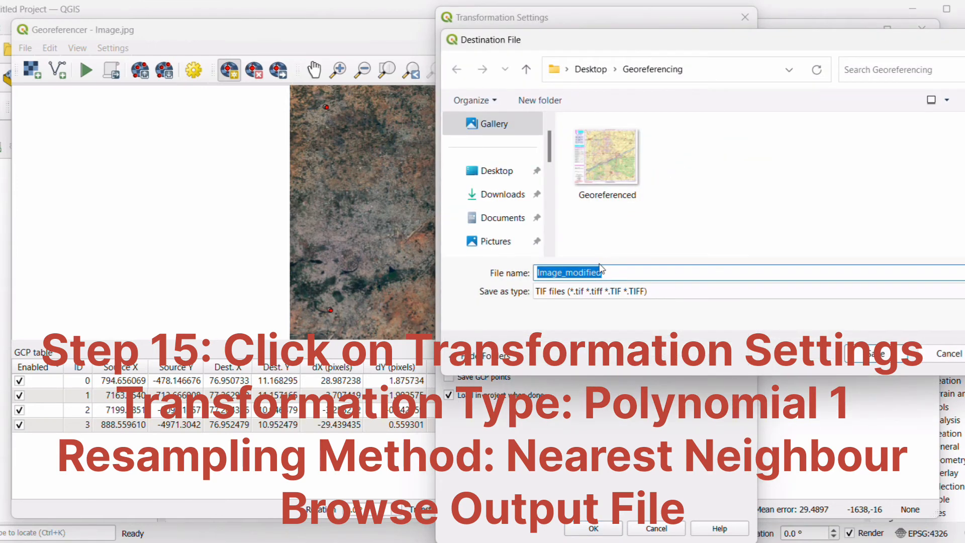
text(Google)
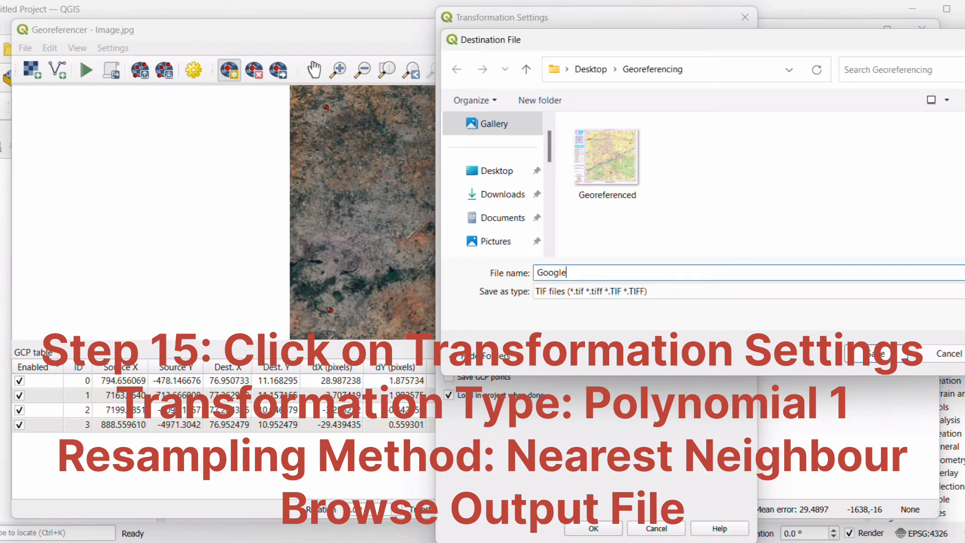
text( Earth Georeferenced)
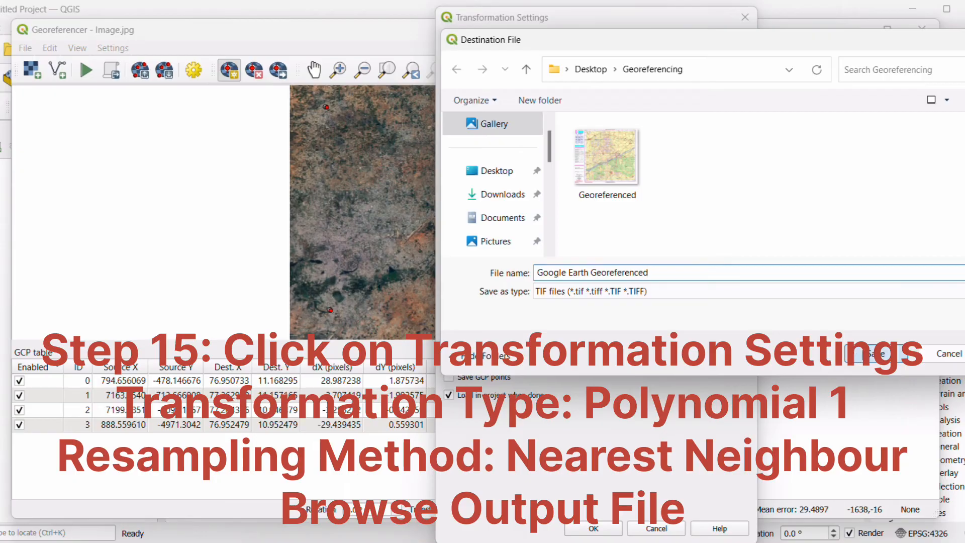
click(860, 353)
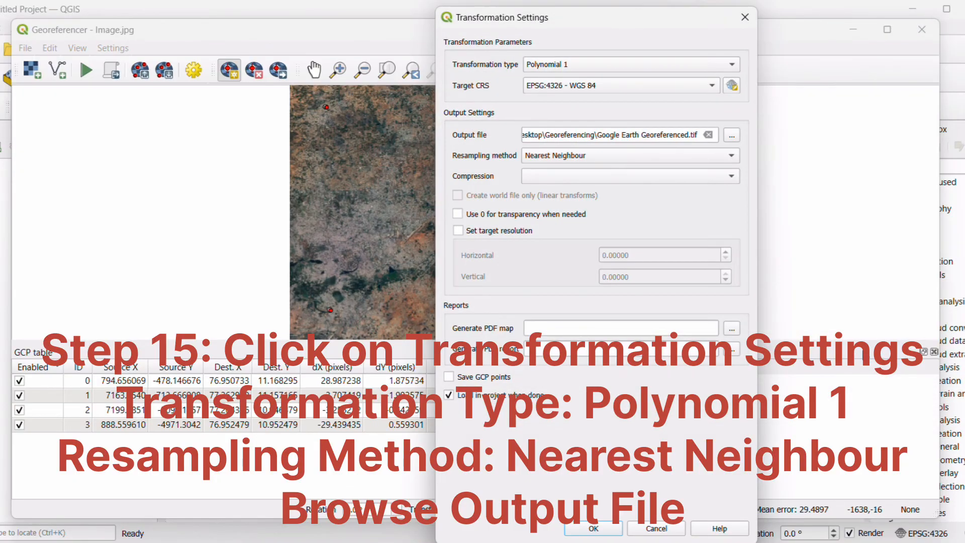
click(589, 527)
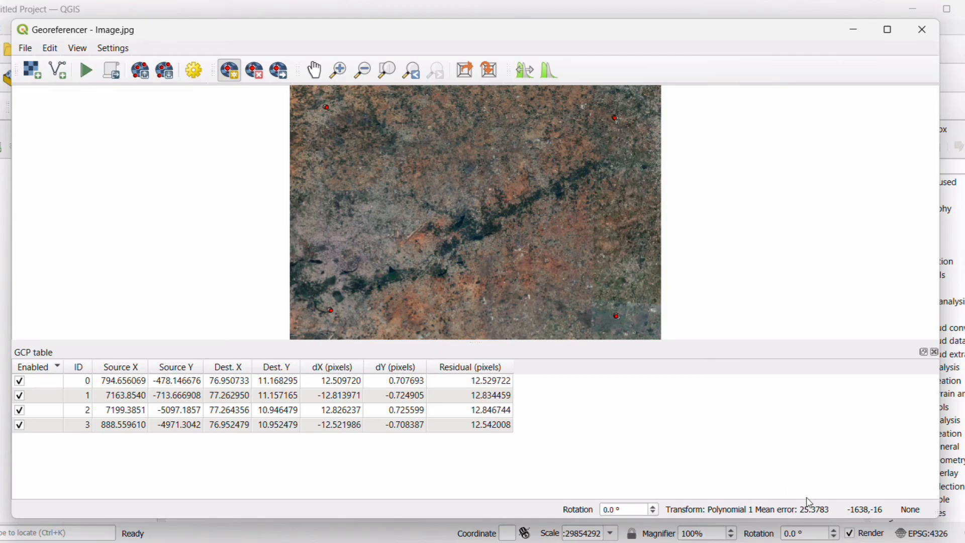
- Run the georeferencing of Image.jpg and minimise the Georeferencer to get back to the QGIS map canvas
click(85, 75)
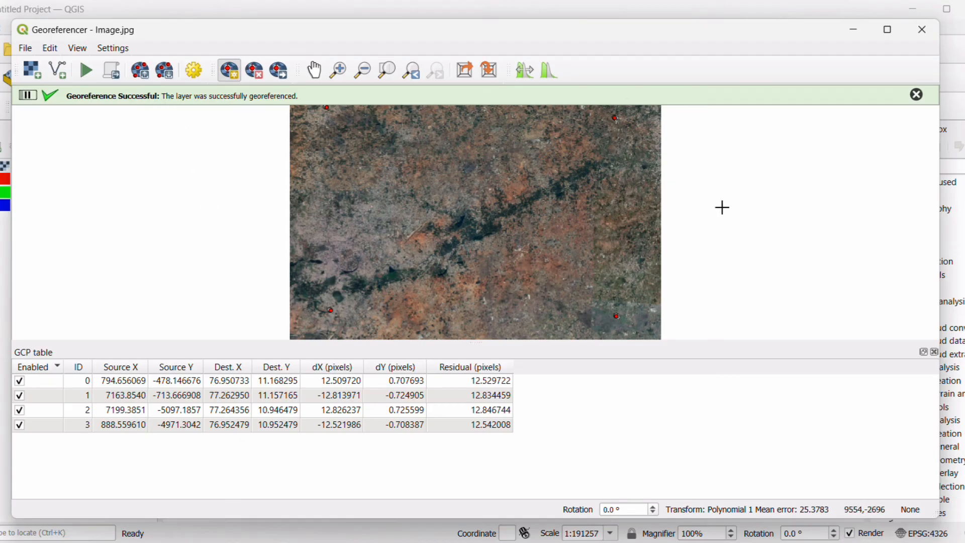
click(854, 30)
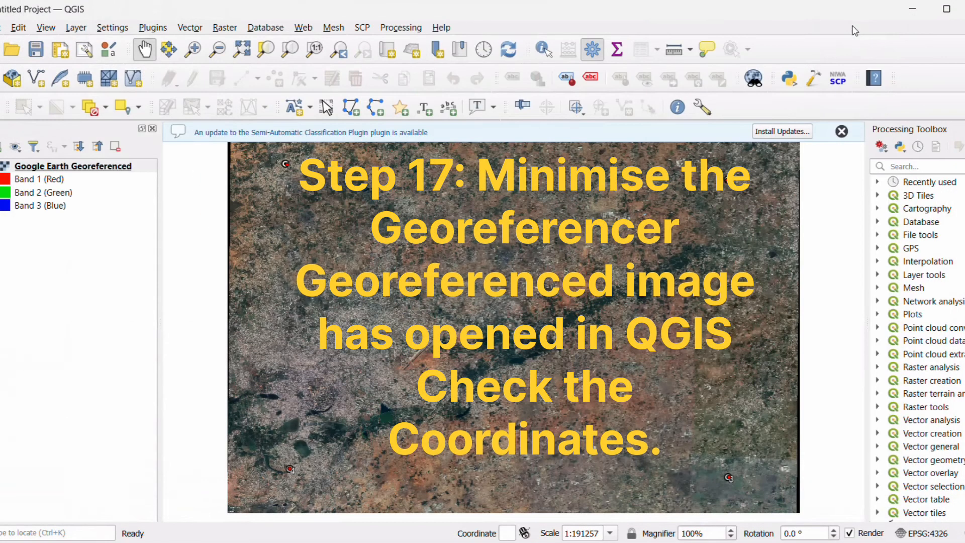
- Inspect the georeferenced image and its coordinates around the corner markers and the runway, dismissing the plugin update notice
scroll(344, 250, down, 1)
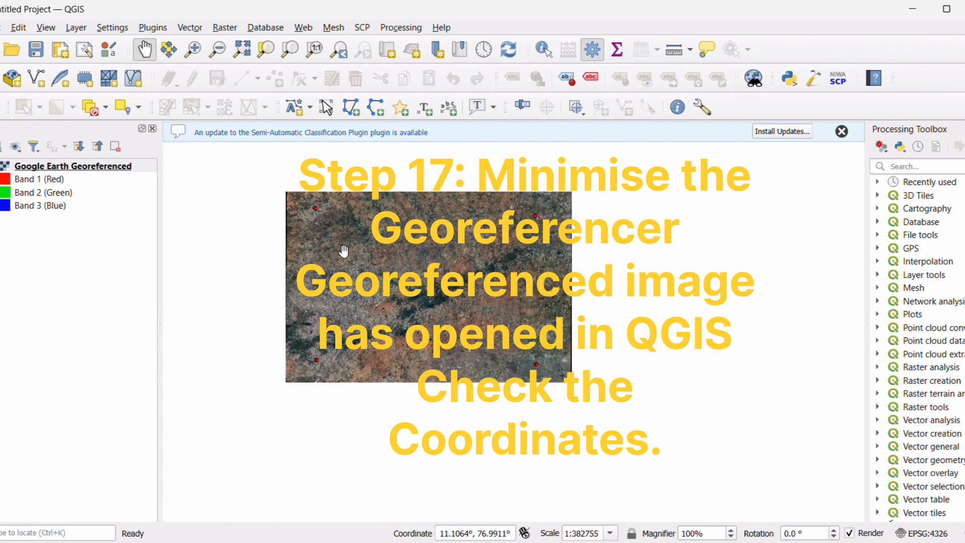
scroll(347, 258, up, 1)
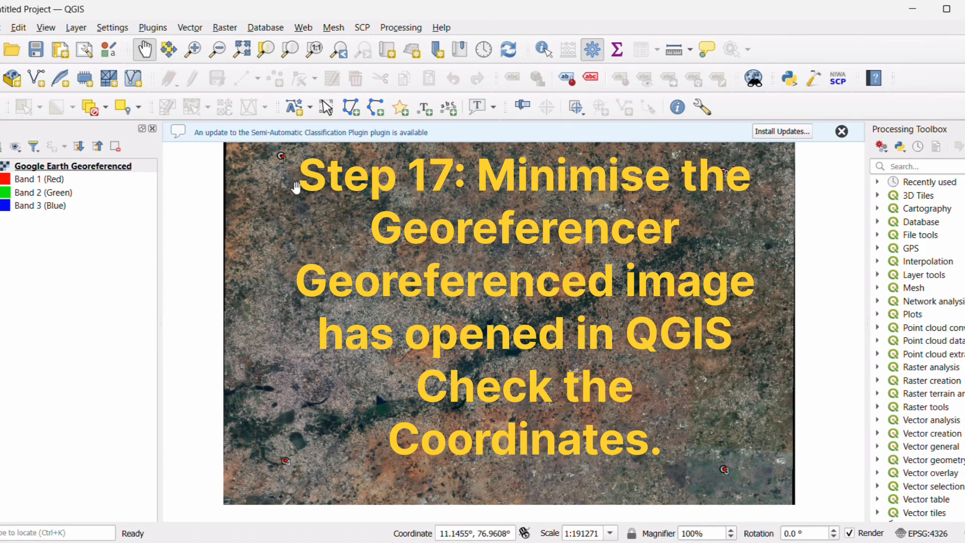
drag(322, 222, 368, 231)
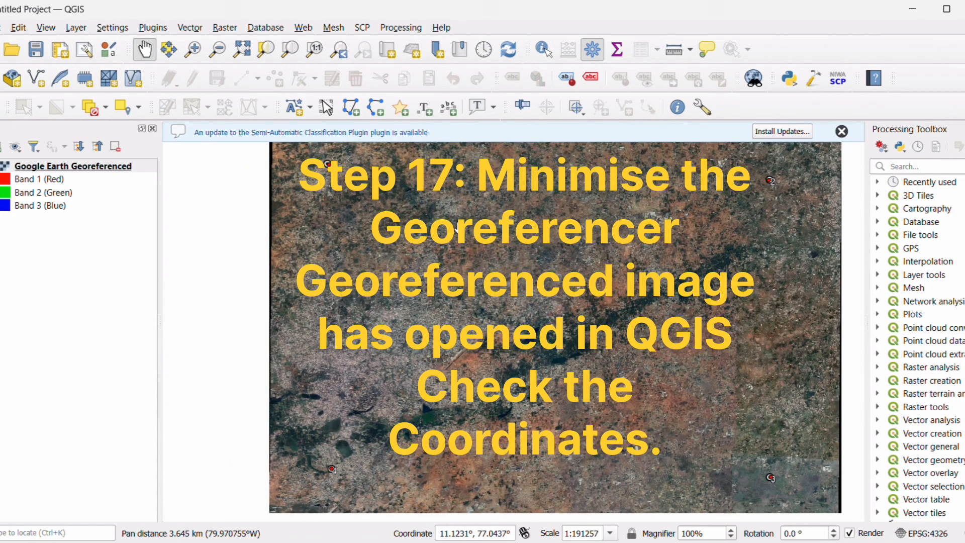
click(841, 132)
drag(586, 328, 557, 309)
drag(389, 373, 393, 403)
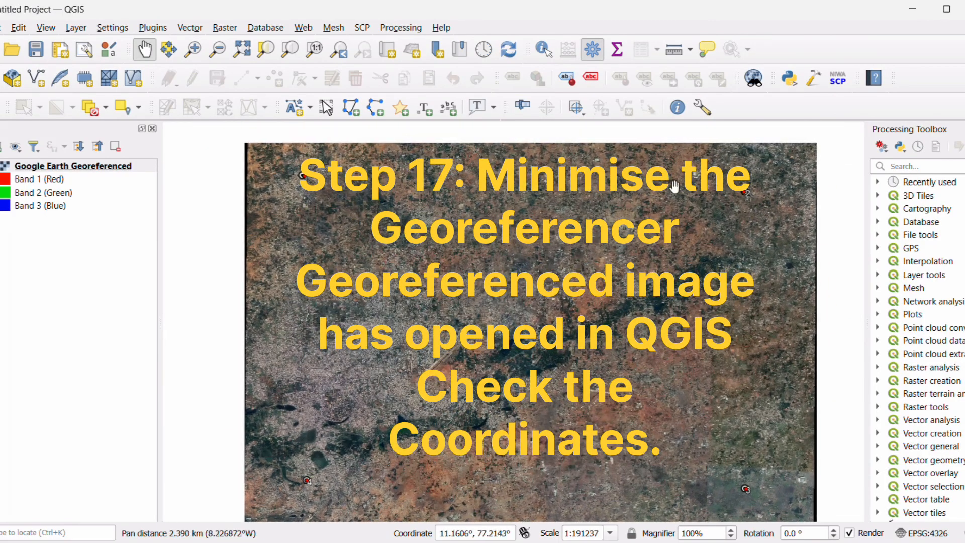
drag(636, 375, 576, 399)
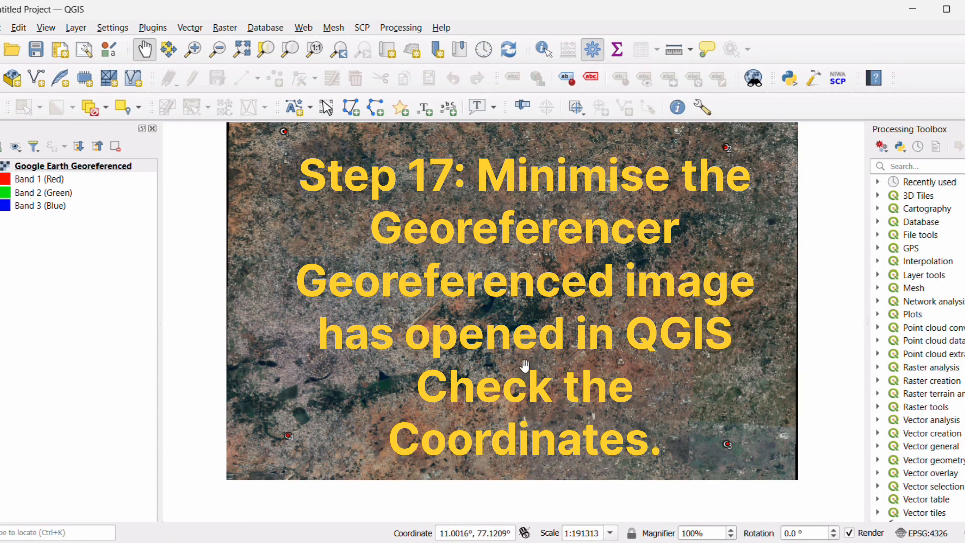
scroll(517, 352, up, 3)
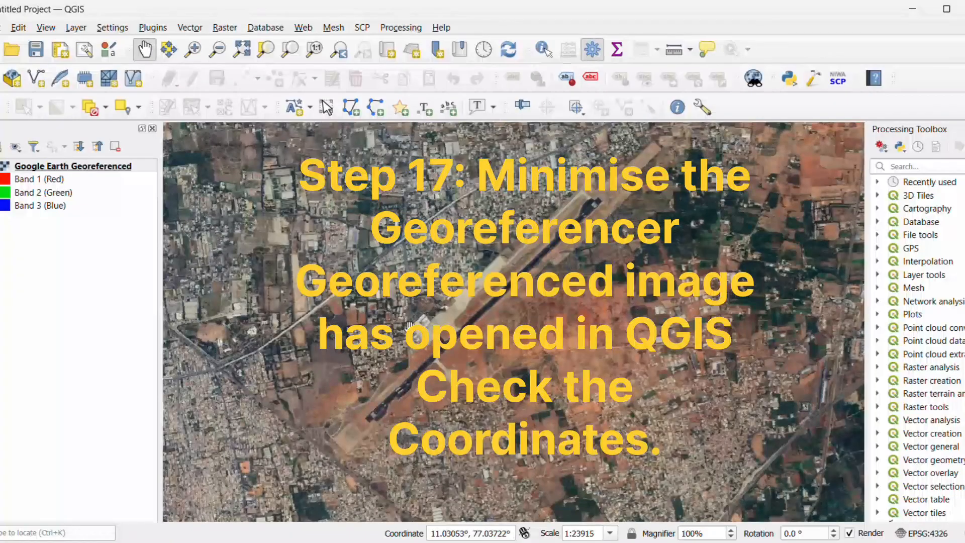
scroll(430, 334, up, 2)
scroll(429, 334, down, 2)
drag(412, 351, 271, 402)
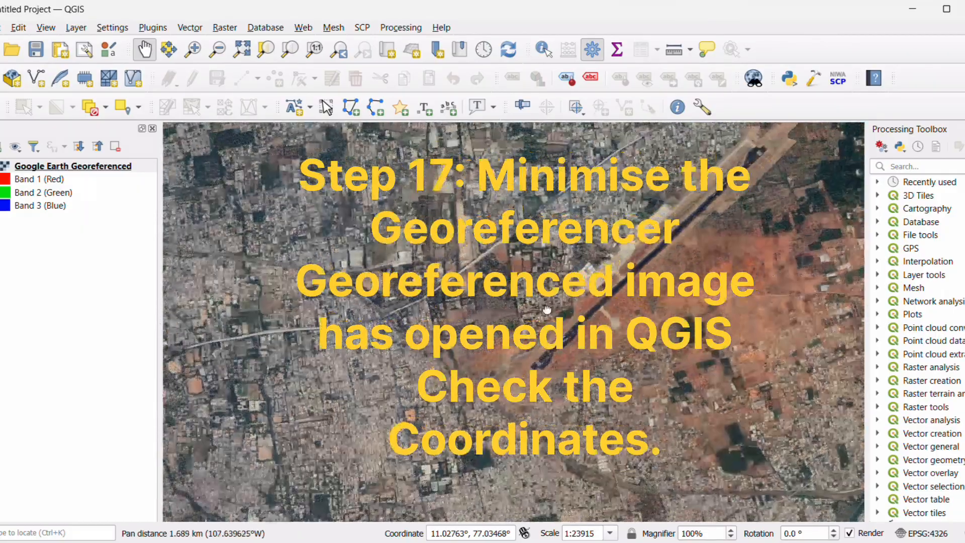
scroll(352, 358, down, 4)
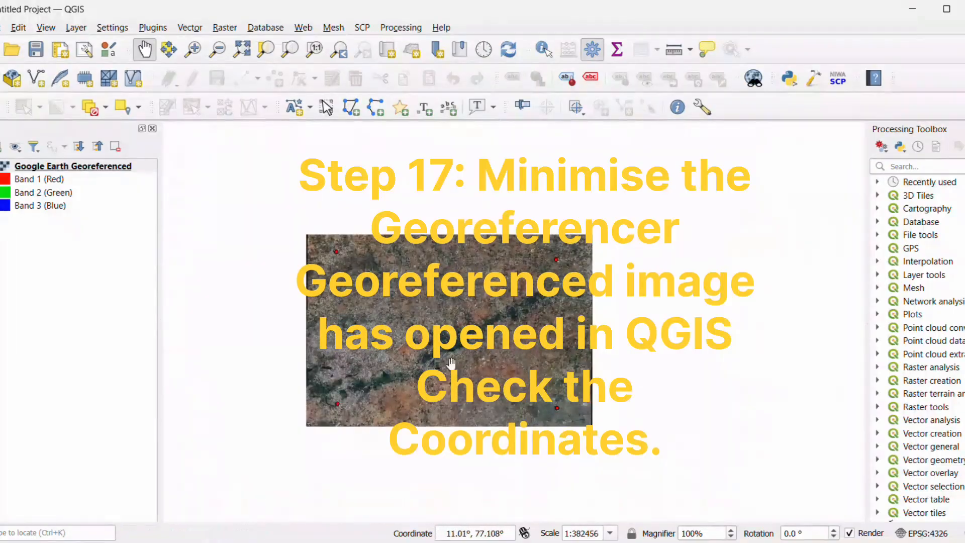
scroll(460, 366, up, 1)
drag(459, 366, 534, 384)
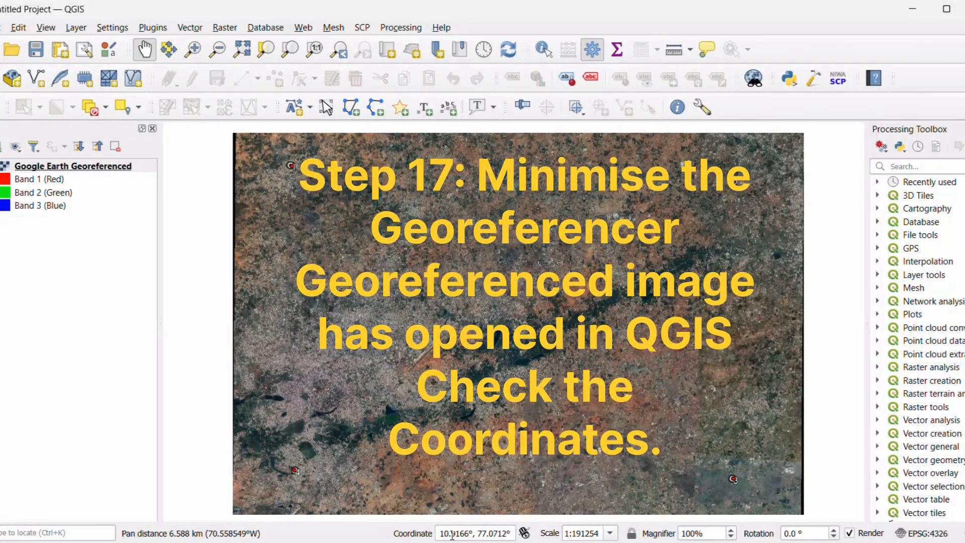